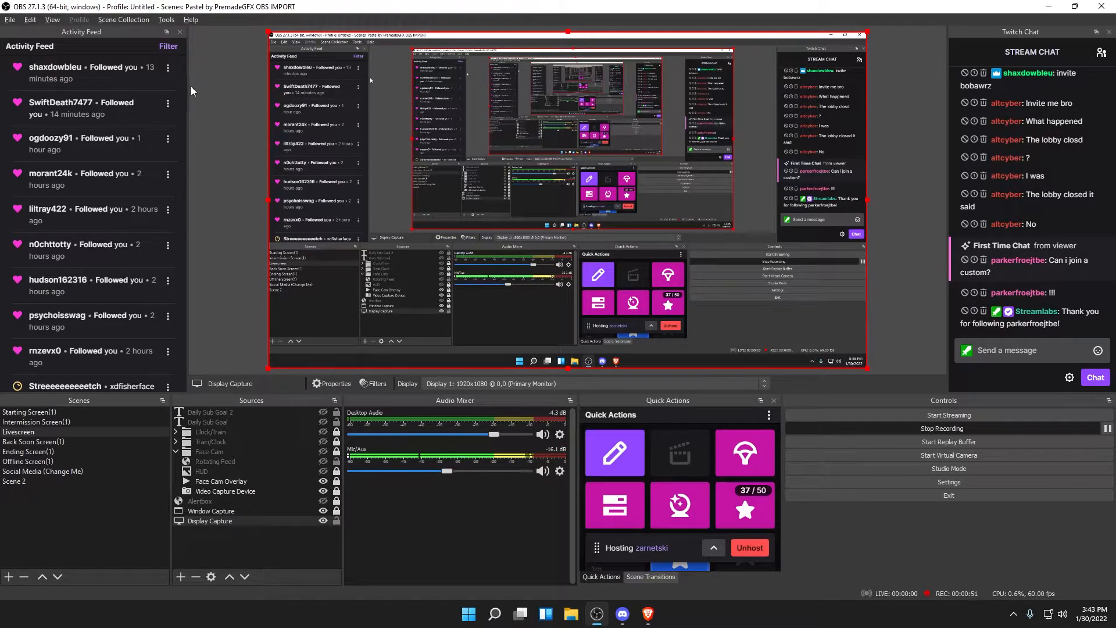
Open the custom browser docks settings and add a new dock entry named Chat
left_click(53, 21)
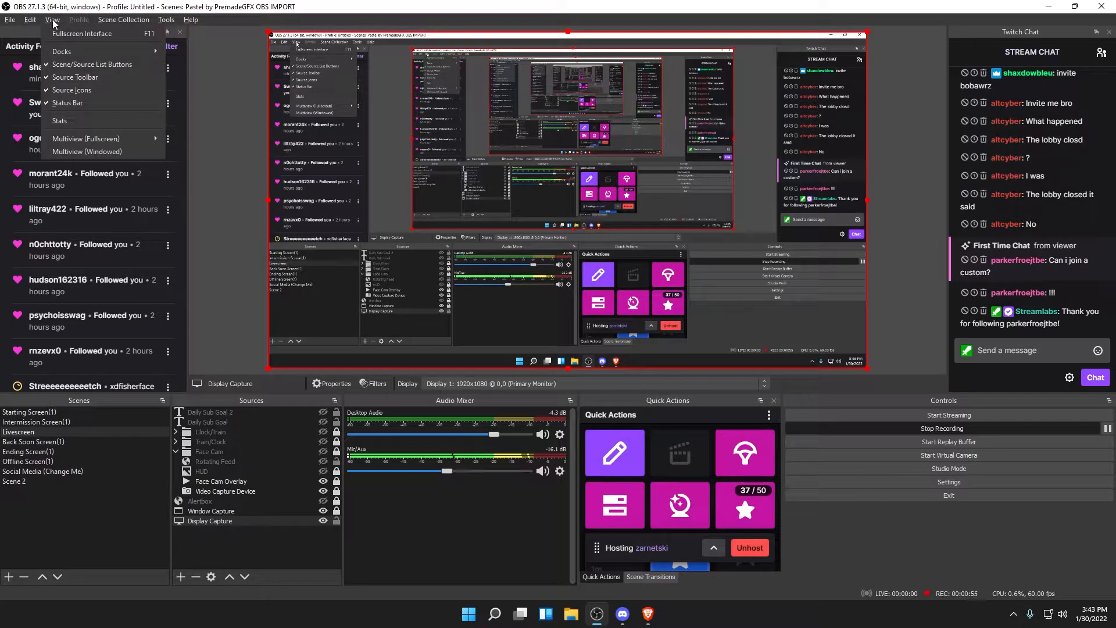
mouse_move(83, 56)
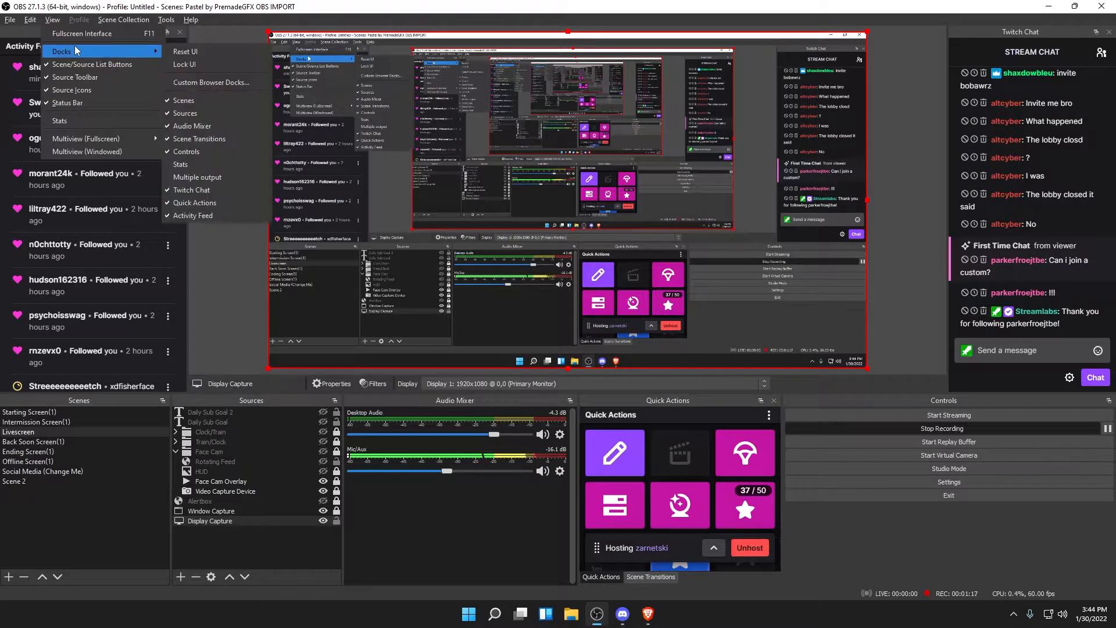
left_click(252, 82)
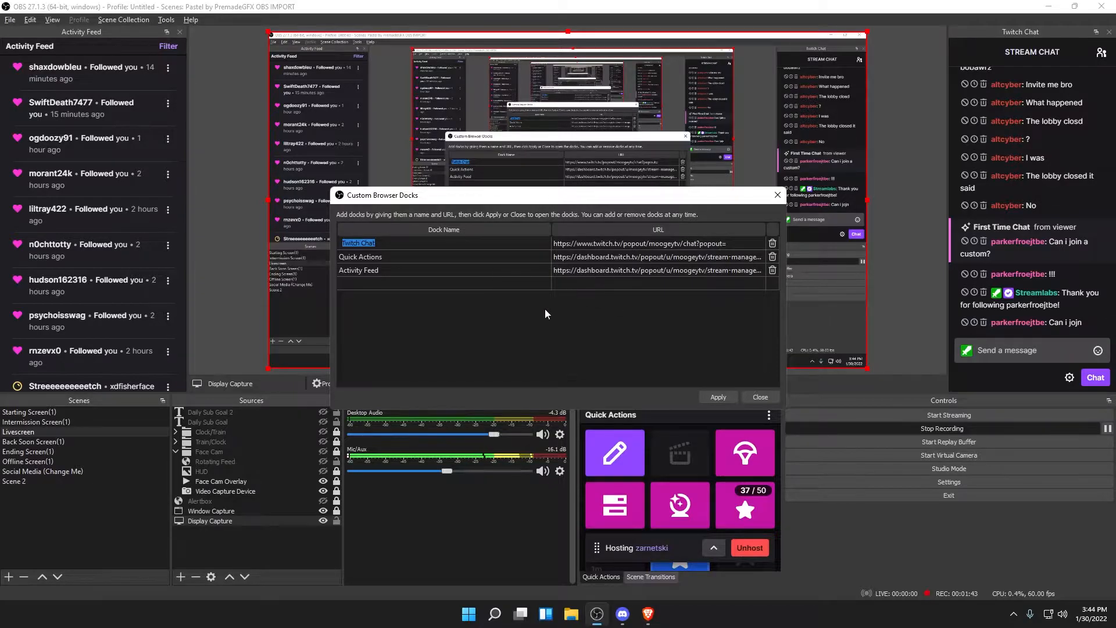
left_click(511, 283)
type("Chat")
left_click_drag(374, 284, 336, 283)
left_click(598, 283)
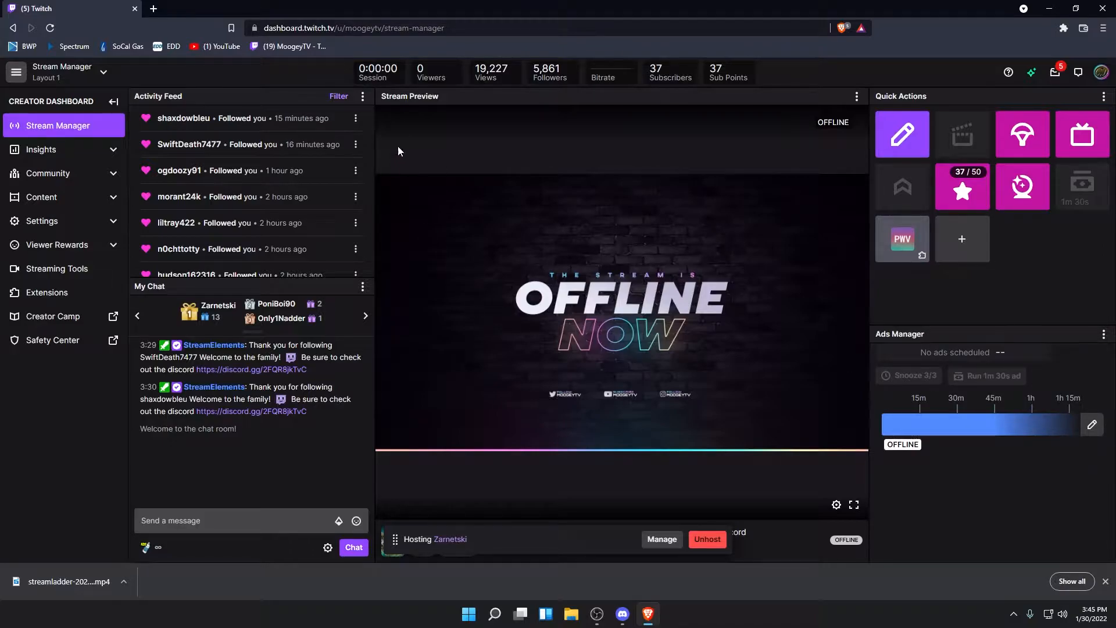
Pop out the Activity Feed from the Twitch Stream Manager and copy the pop-out window's URL
left_click(362, 99)
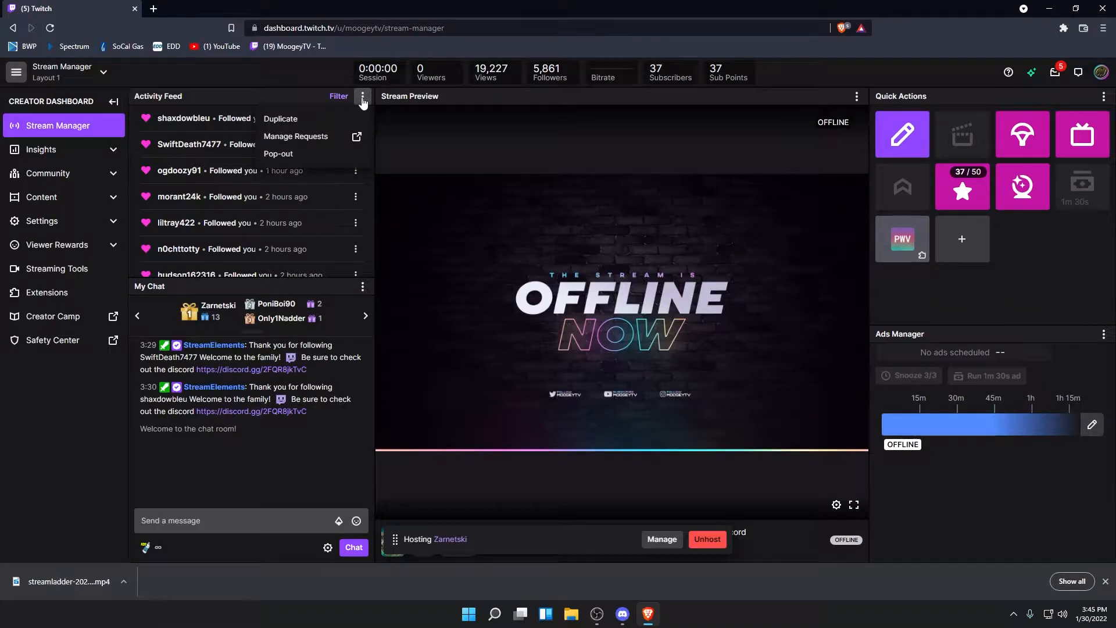
left_click(321, 155)
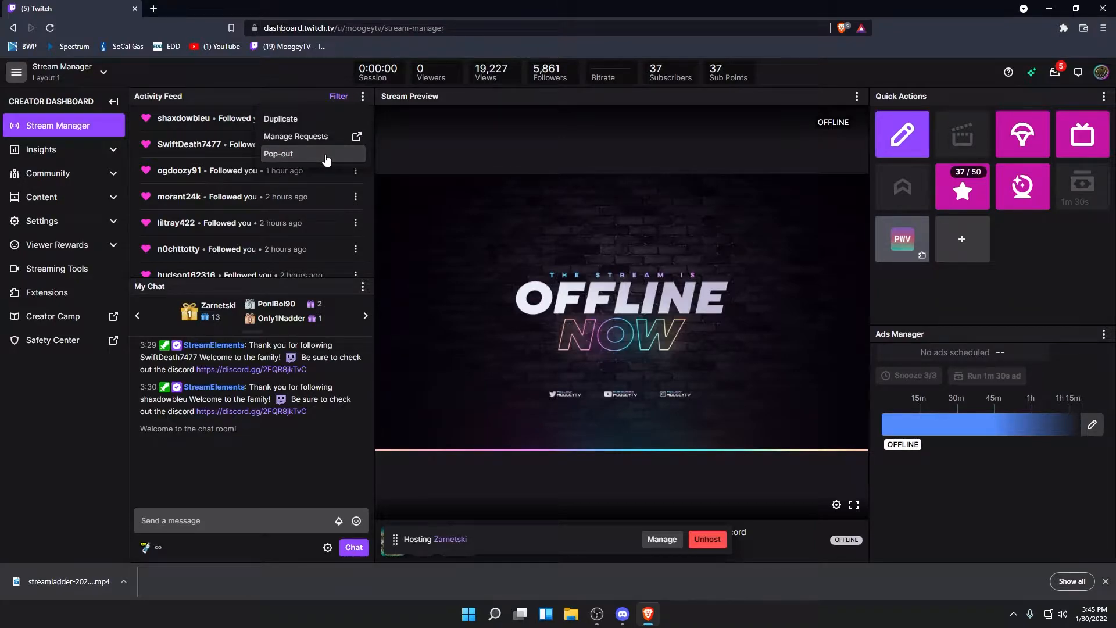
left_click_drag(613, 311, 541, 135)
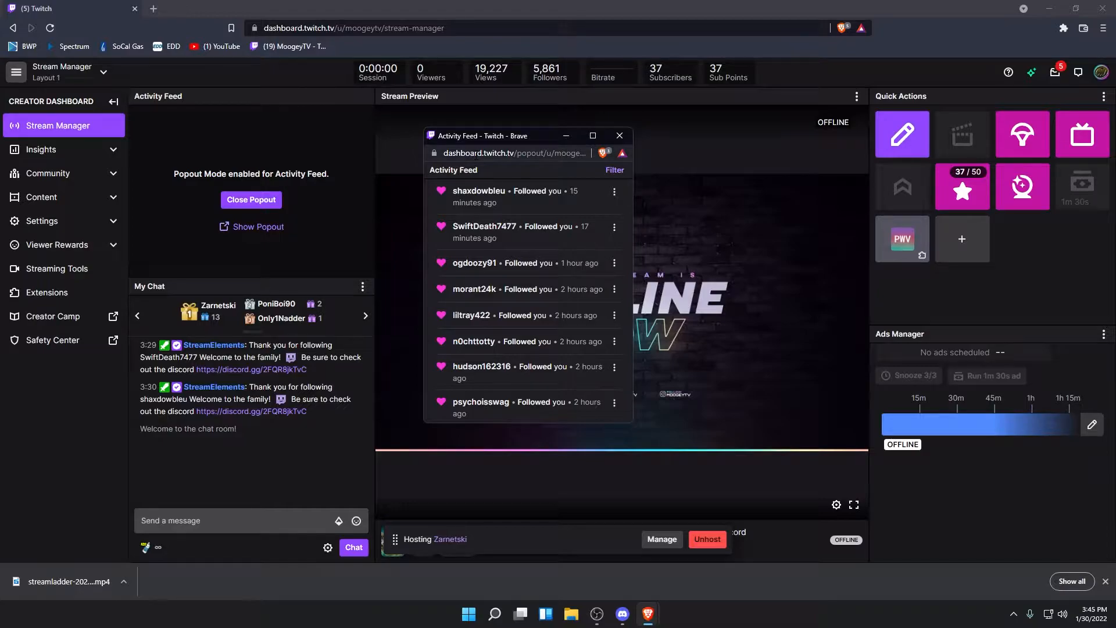
left_click(474, 156)
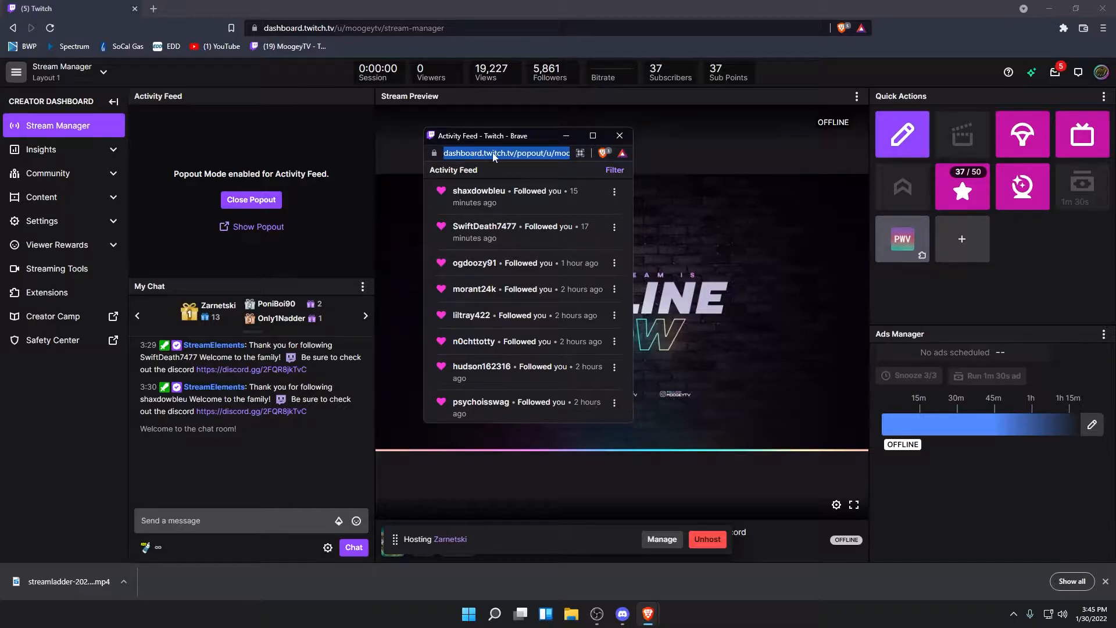
right_click(494, 153)
left_click(522, 196)
Switch back to OBS and paste the copied Activity Feed link as the Chat dock's URL
left_click(598, 616)
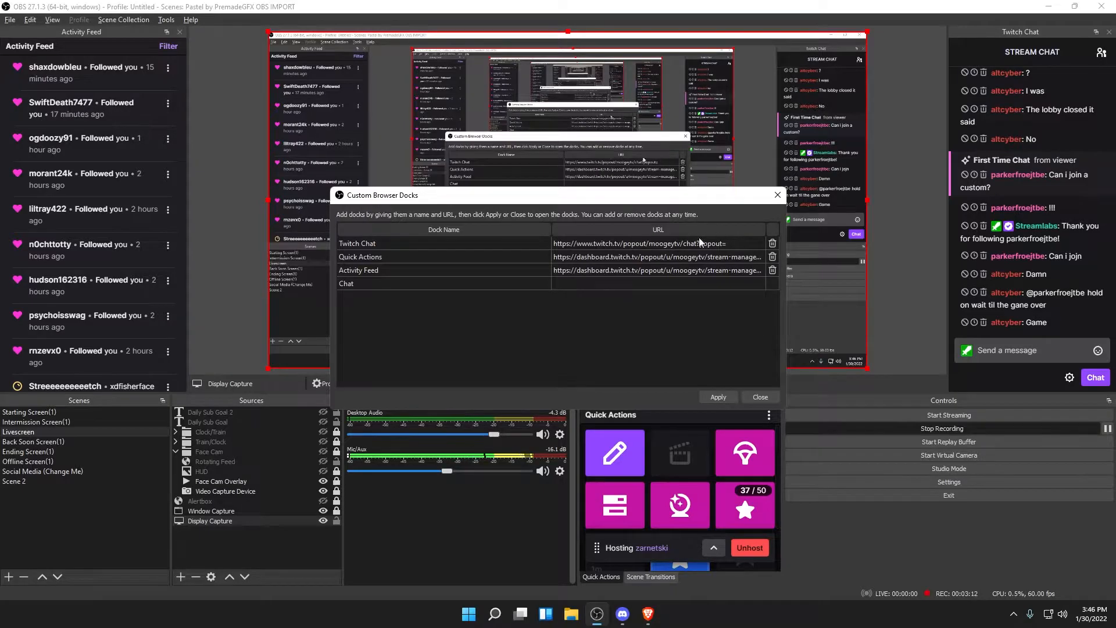
right_click(598, 290)
left_click(640, 348)
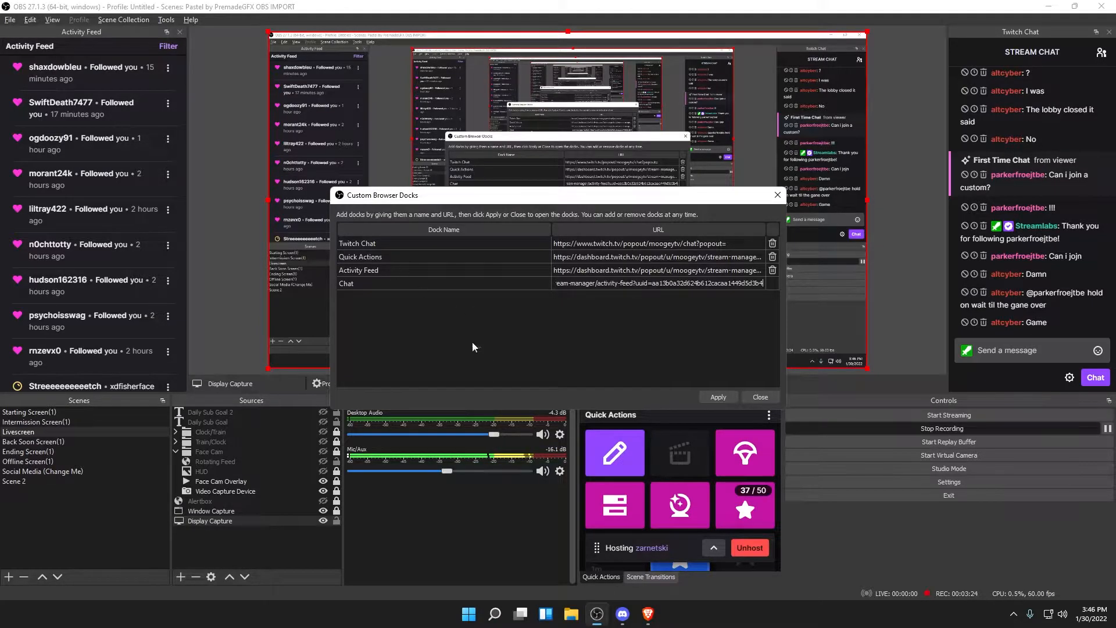
Switch to the Twitch Stream Manager in the browser, pop out My Chat and copy its URL
left_click(647, 614)
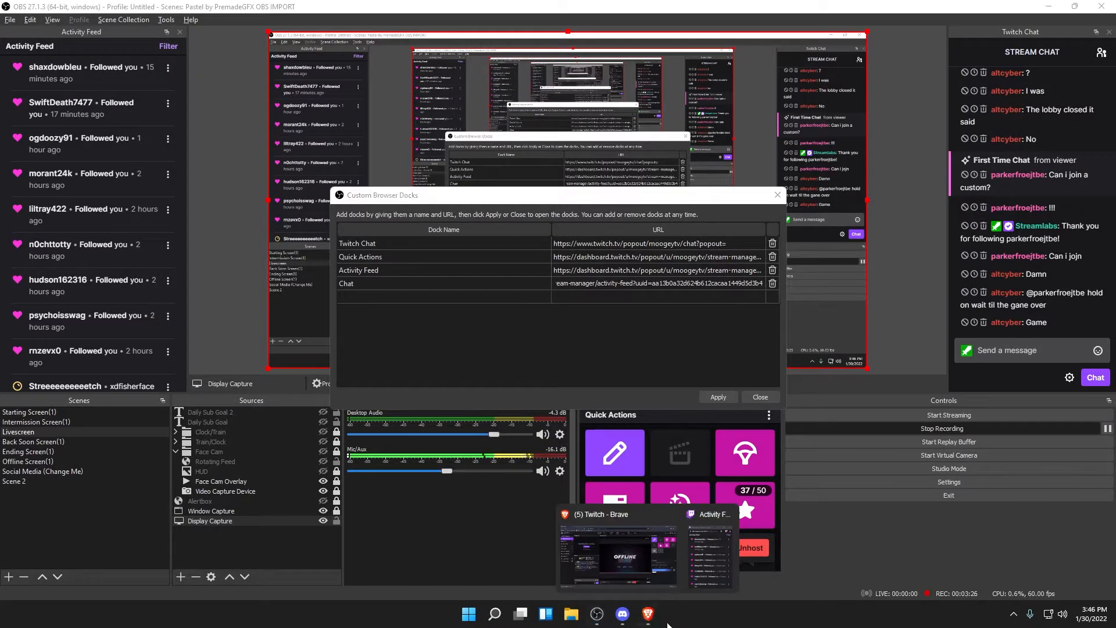
left_click(643, 554)
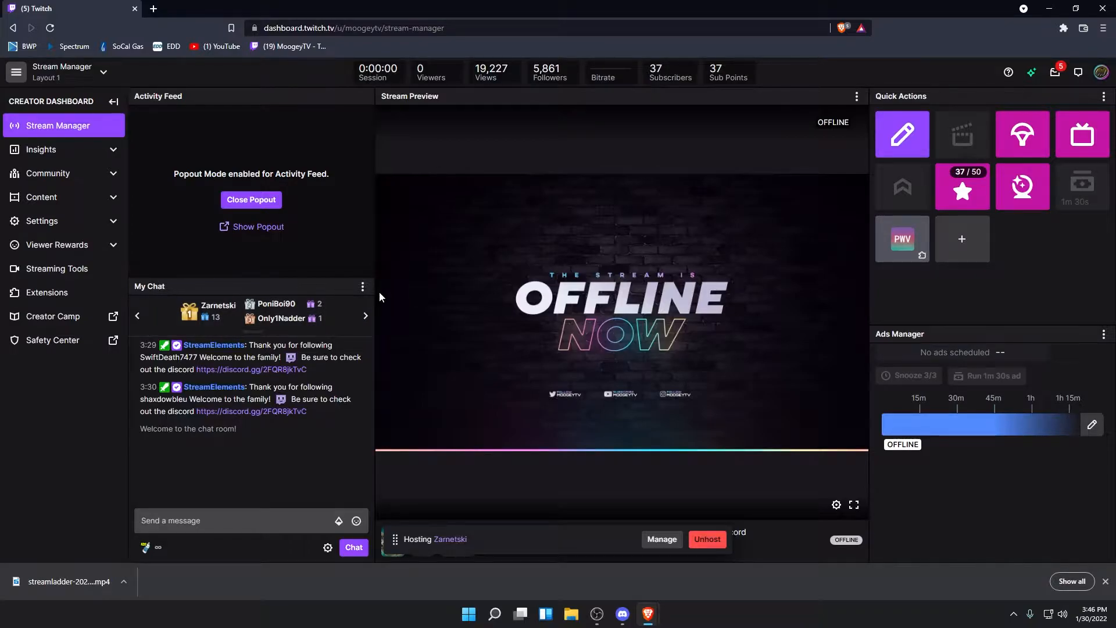
left_click(362, 286)
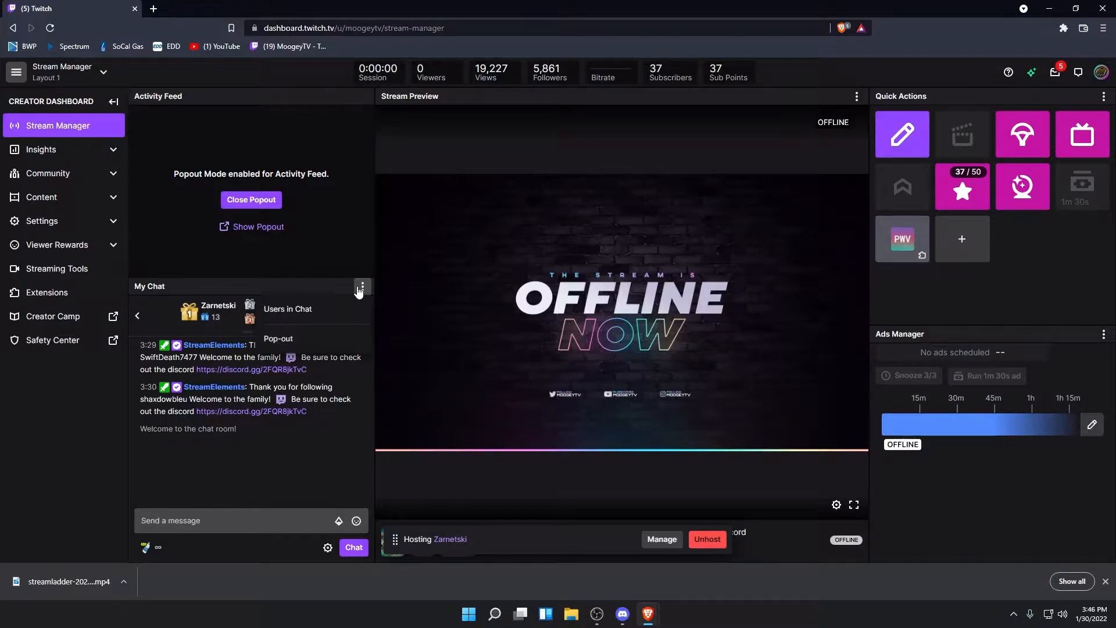
left_click(346, 339)
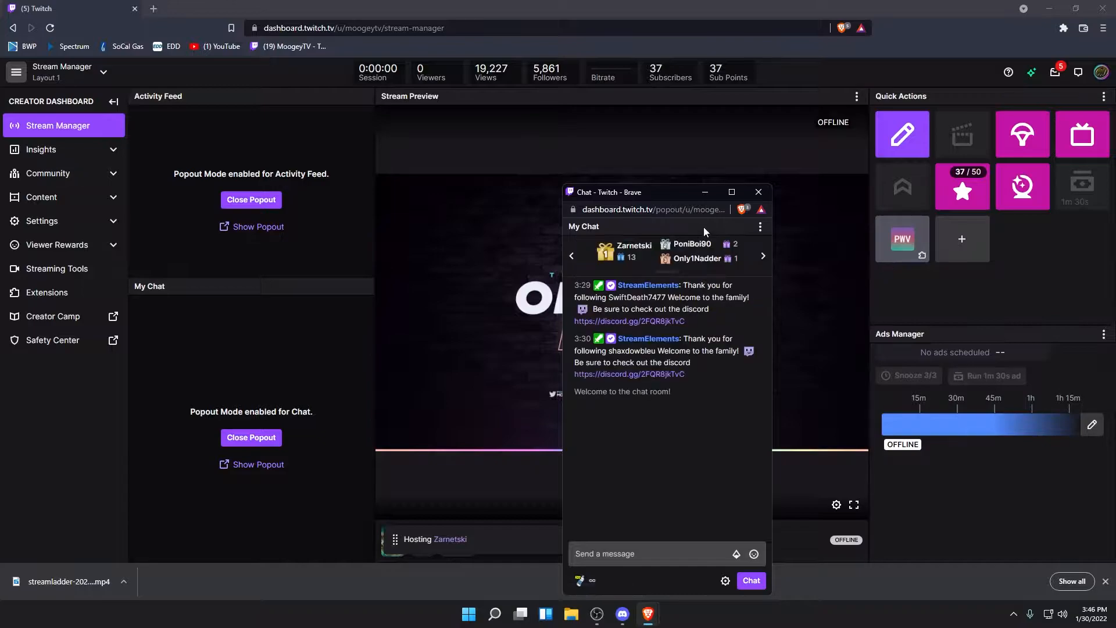
left_click(663, 210)
right_click(657, 209)
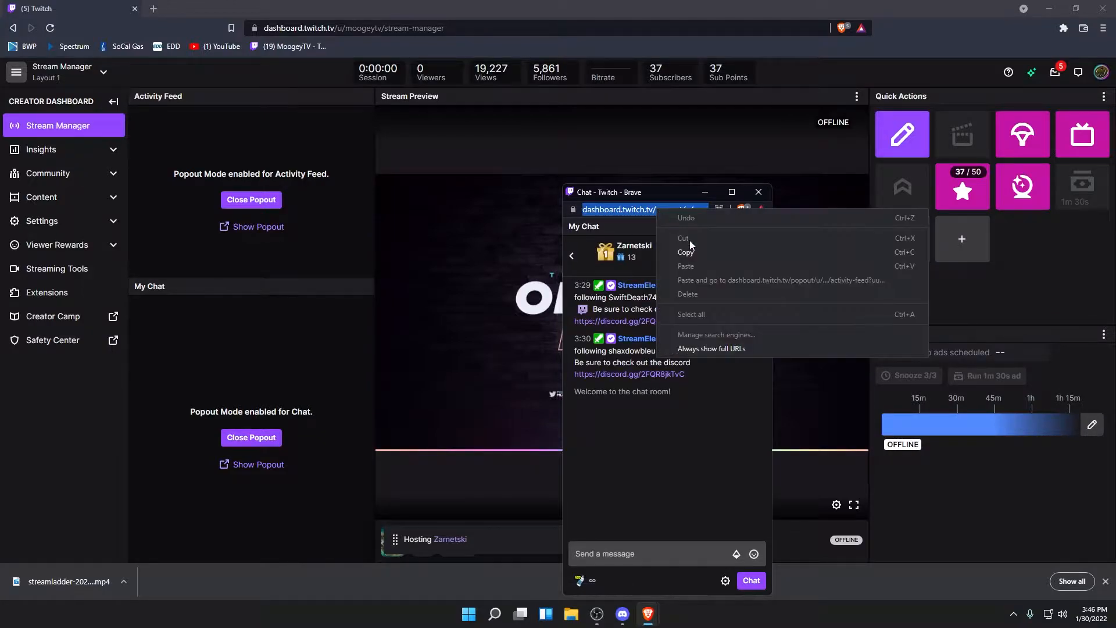
left_click(711, 254)
Return to OBS and paste the chat pop-out link as the URL of a new custom dock row
left_click(604, 617)
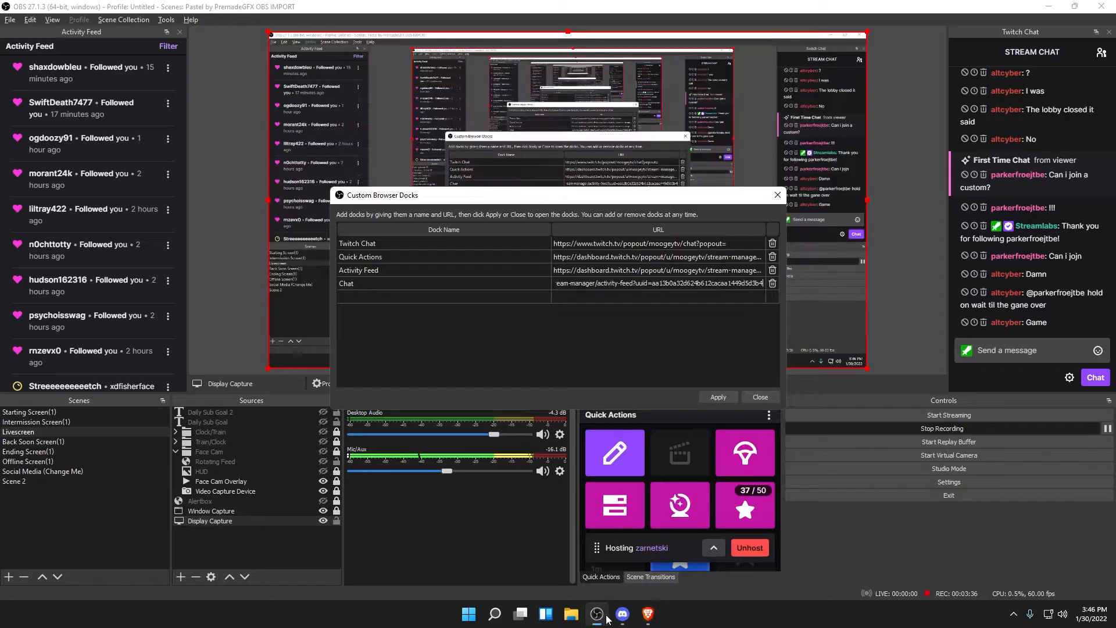
left_click(406, 298)
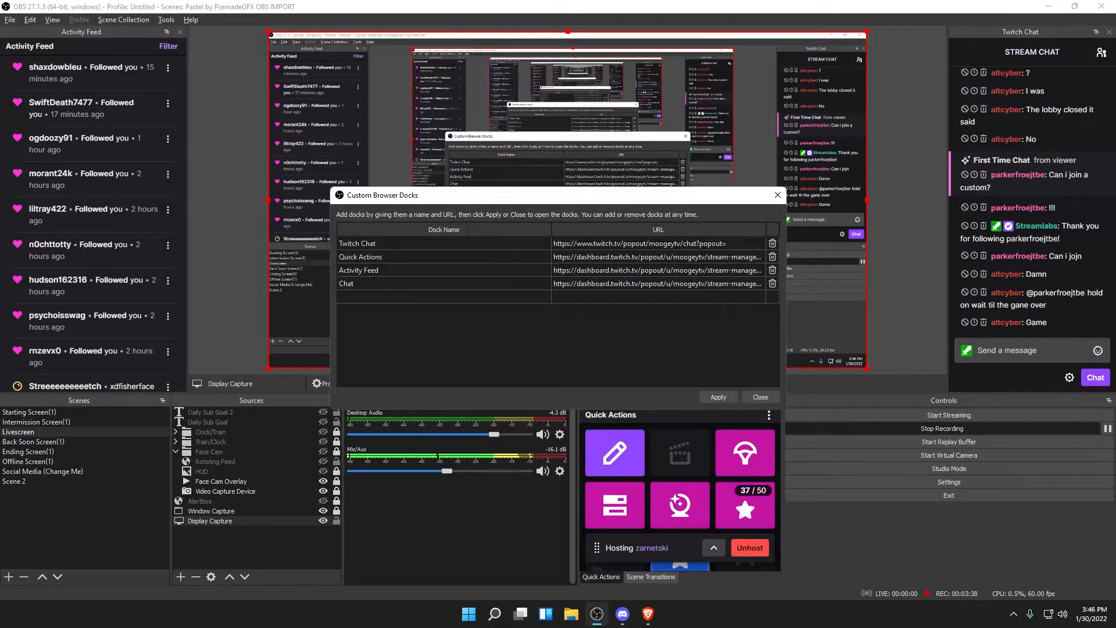
type("Cha")
key("ctrl+v")
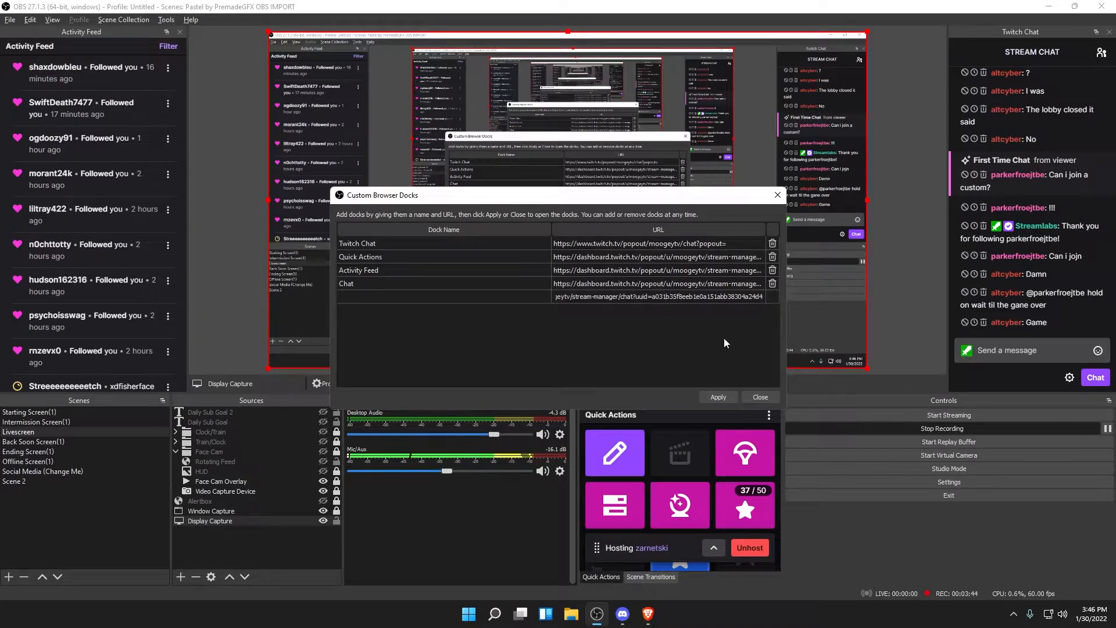
Delete the Chat entry from the custom browser docks and close the dock settings
left_click(776, 286)
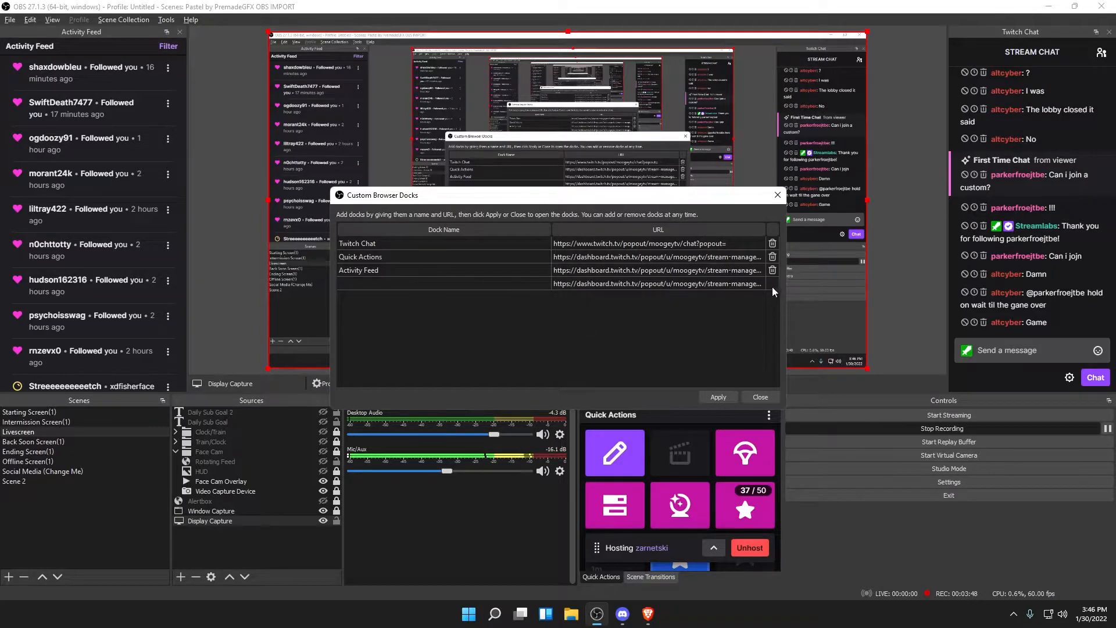
left_click(760, 397)
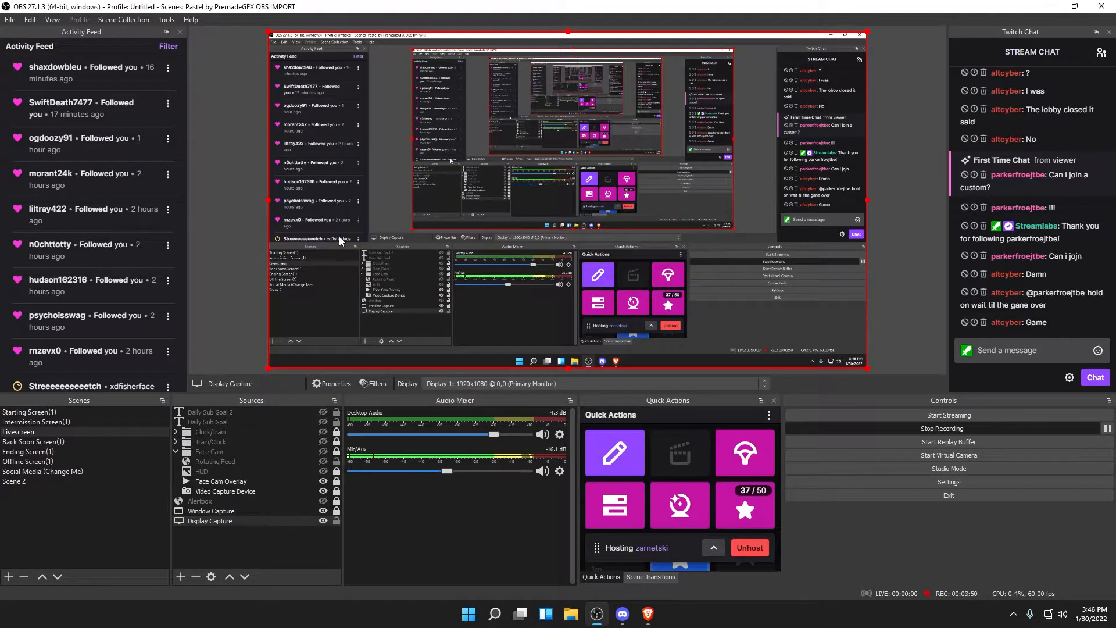
Hide the Twitch Chat dock and show it again
left_click(55, 20)
mouse_move(81, 47)
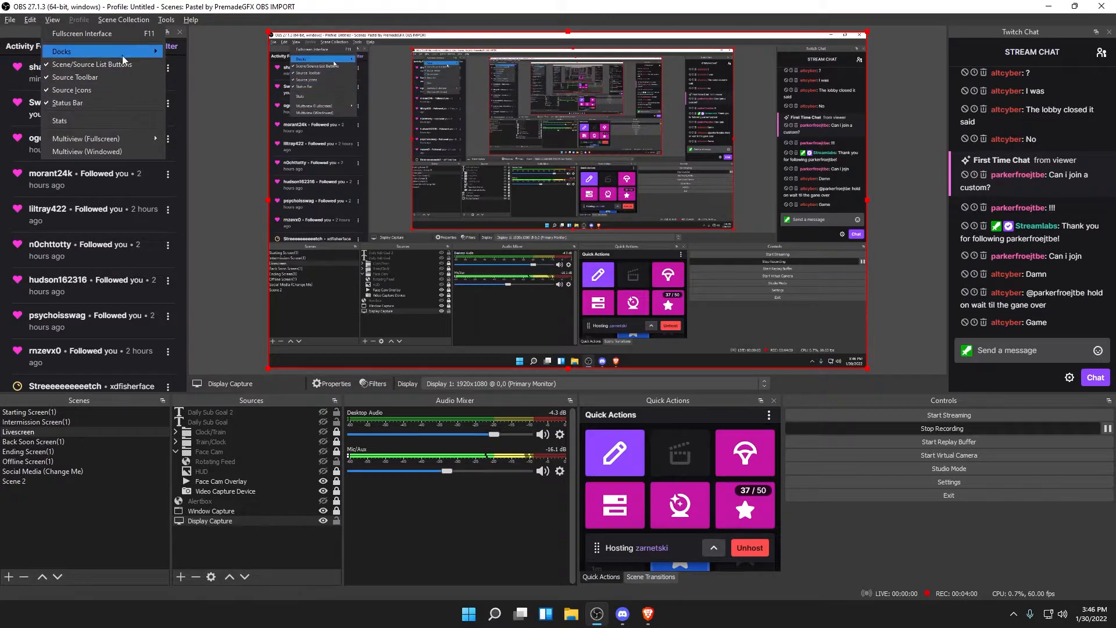
mouse_move(122, 53)
left_click(211, 191)
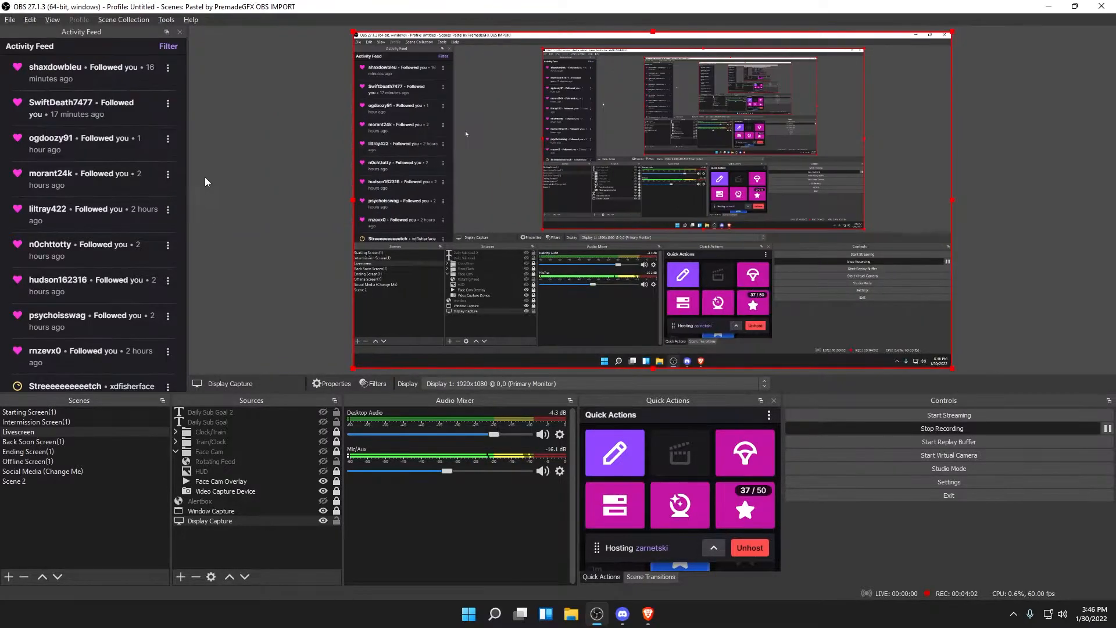
left_click(58, 20)
mouse_move(120, 55)
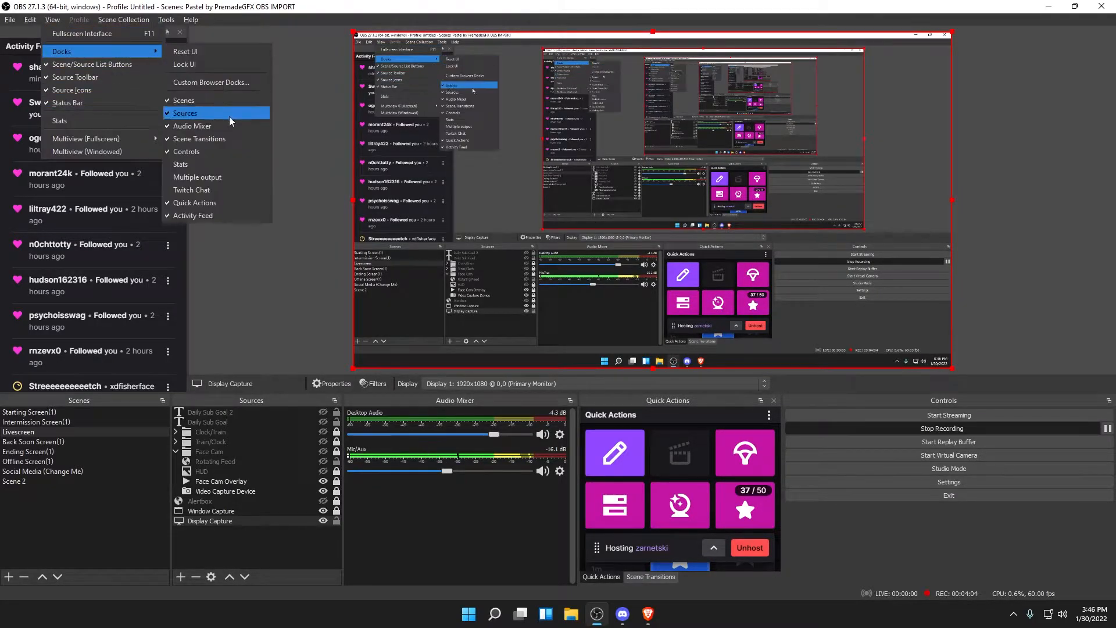
left_click(236, 191)
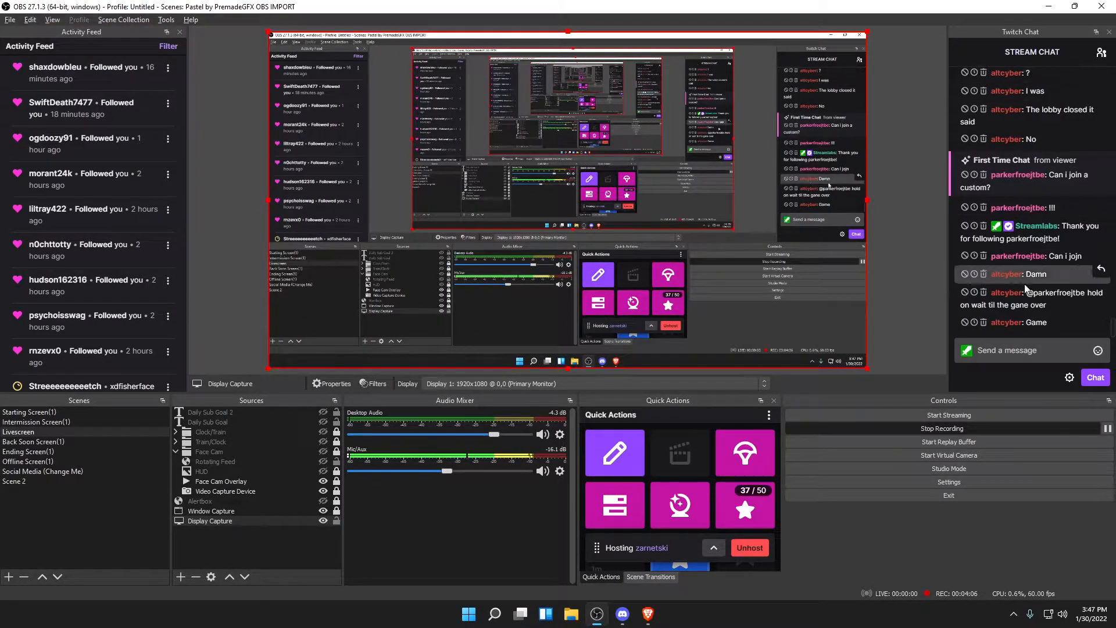
Try placing the Twitch Chat dock in other positions around the preview
left_click_drag(1025, 38, 292, 59)
left_click_drag(350, 34, 360, 449)
left_click_drag(186, 215, 820, 160)
left_click_drag(993, 259, 725, 257)
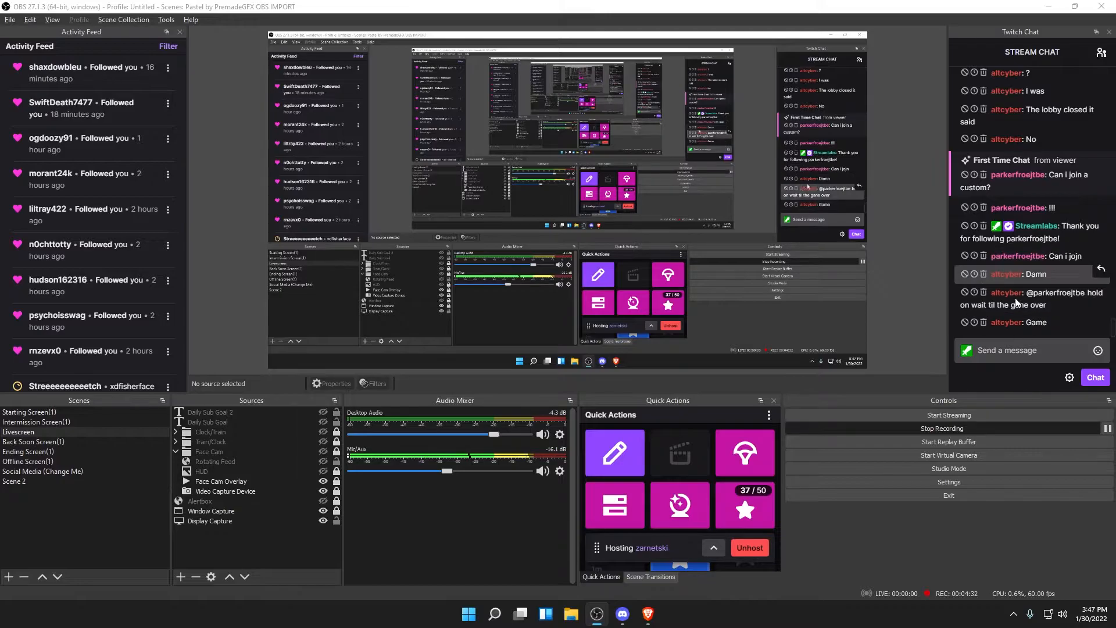
Widen the Twitch Chat dock and enlarge the preview area by shrinking the row of docks beneath it
left_click_drag(867, 394, 895, 398)
left_click_drag(947, 311, 893, 321)
mouse_move(756, 397)
left_mouse_down()
mouse_move(767, 504)
mouse_move(768, 413)
left_mouse_up()
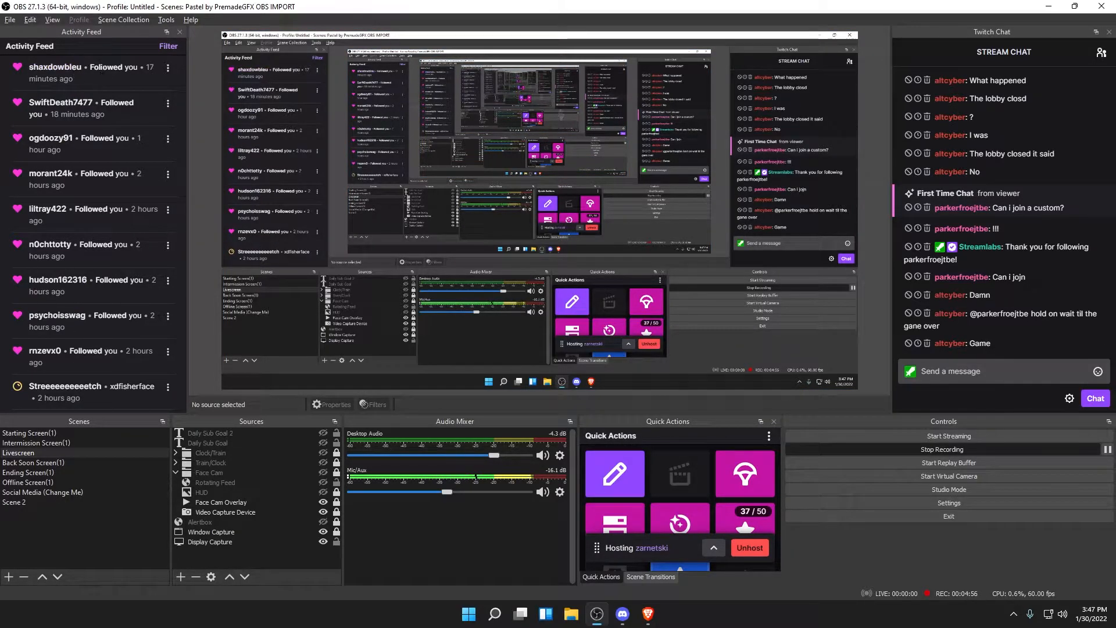
Review the older follows and channel events in the Activity Feed dock
scroll(99, 281, "down", 2)
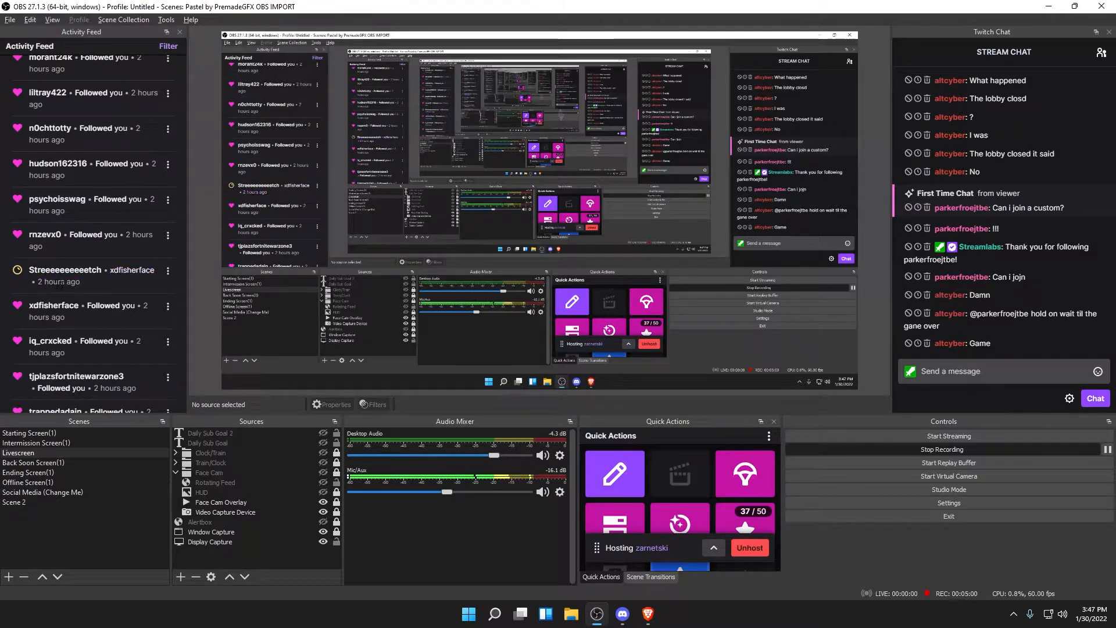
scroll(72, 299, "down", 6)
scroll(73, 296, "down", 10)
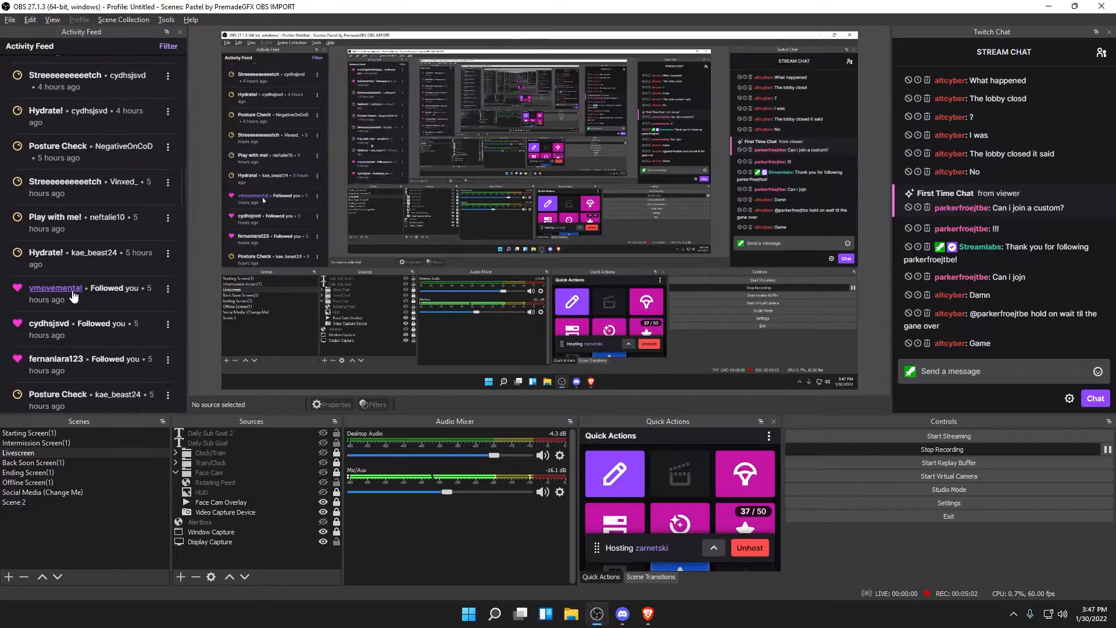
scroll(72, 298, "down", 5)
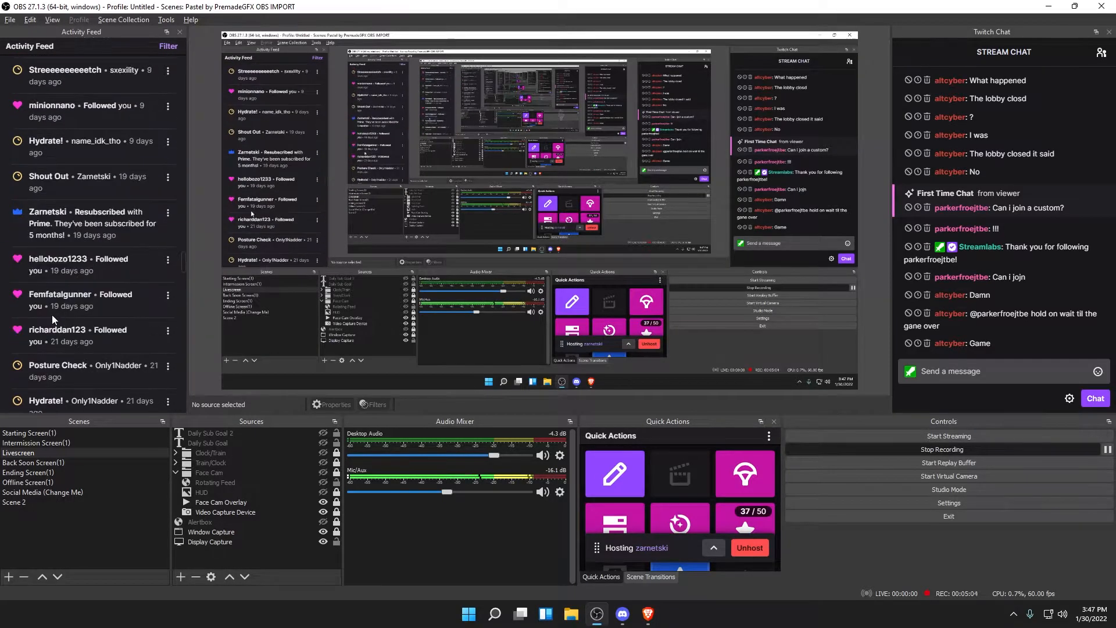
scroll(87, 227, "down", 6)
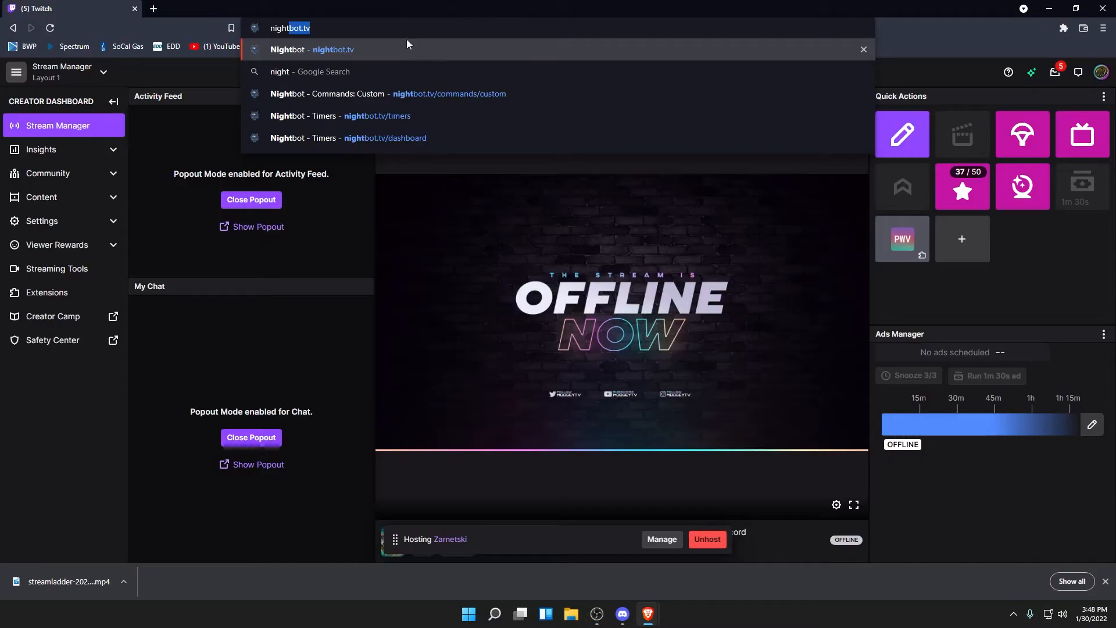
Open nightbot.tv in the browser and log in to reach the Nightbot dashboard
key("Return")
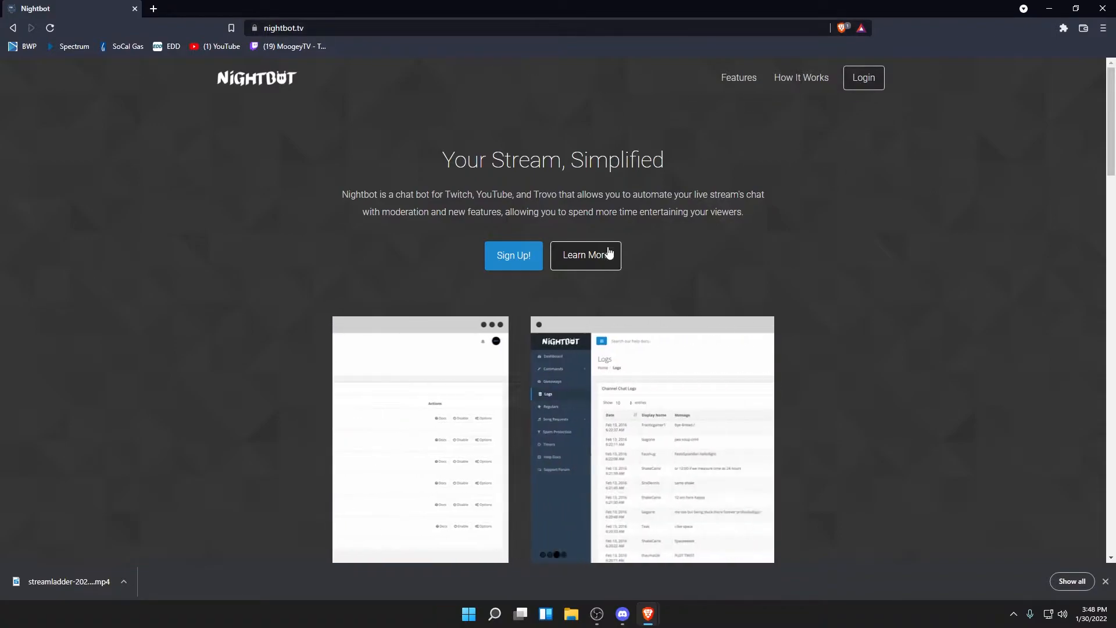
left_click(881, 81)
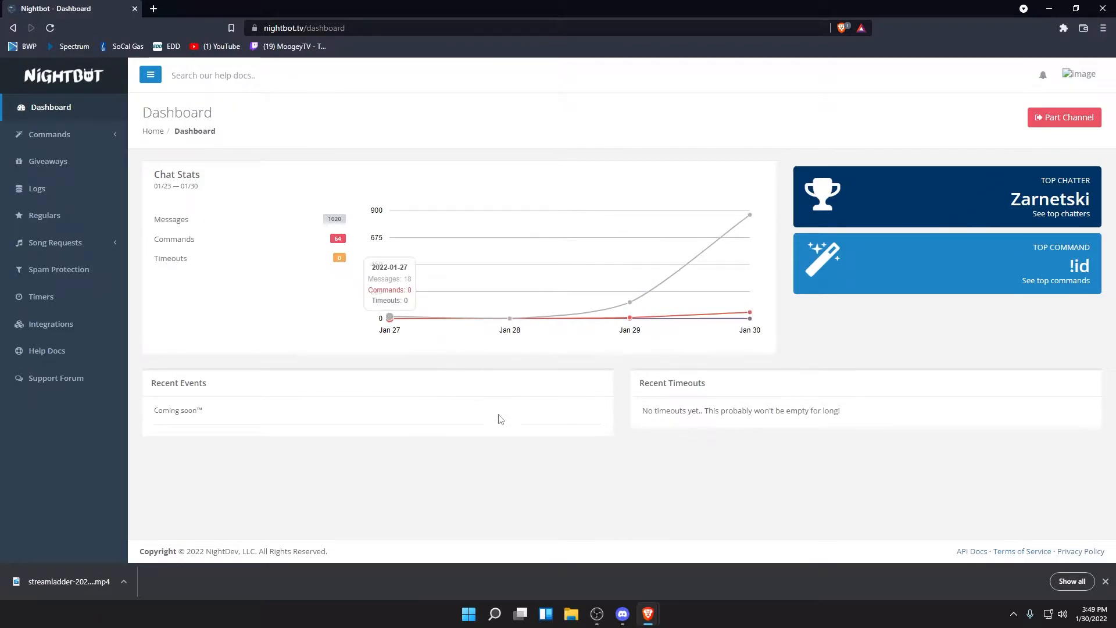
left_click(598, 613)
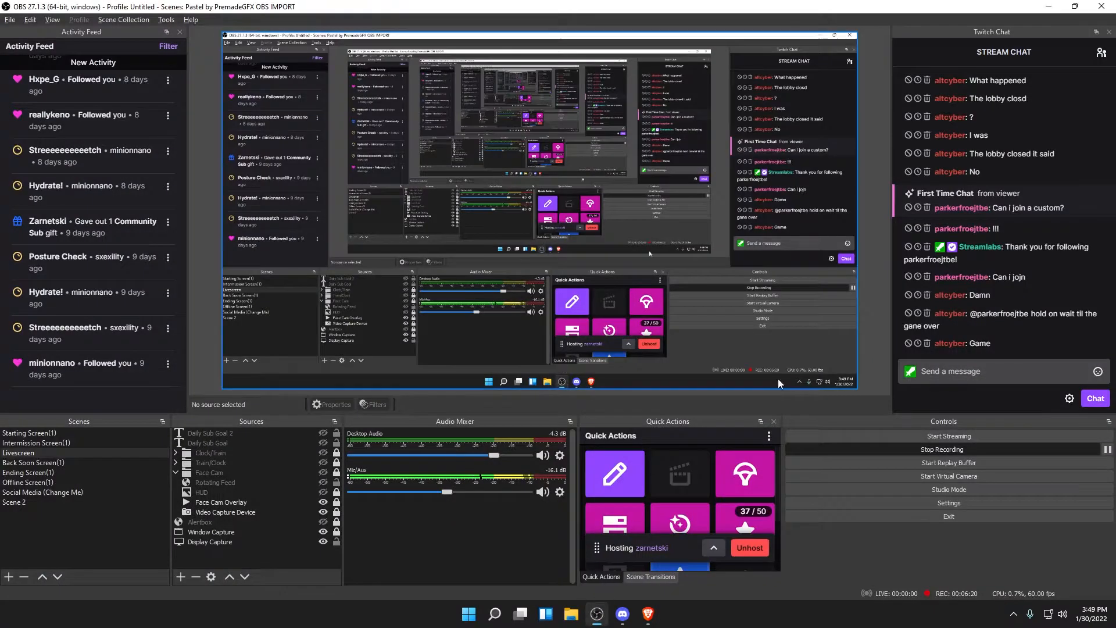
type("/mod @")
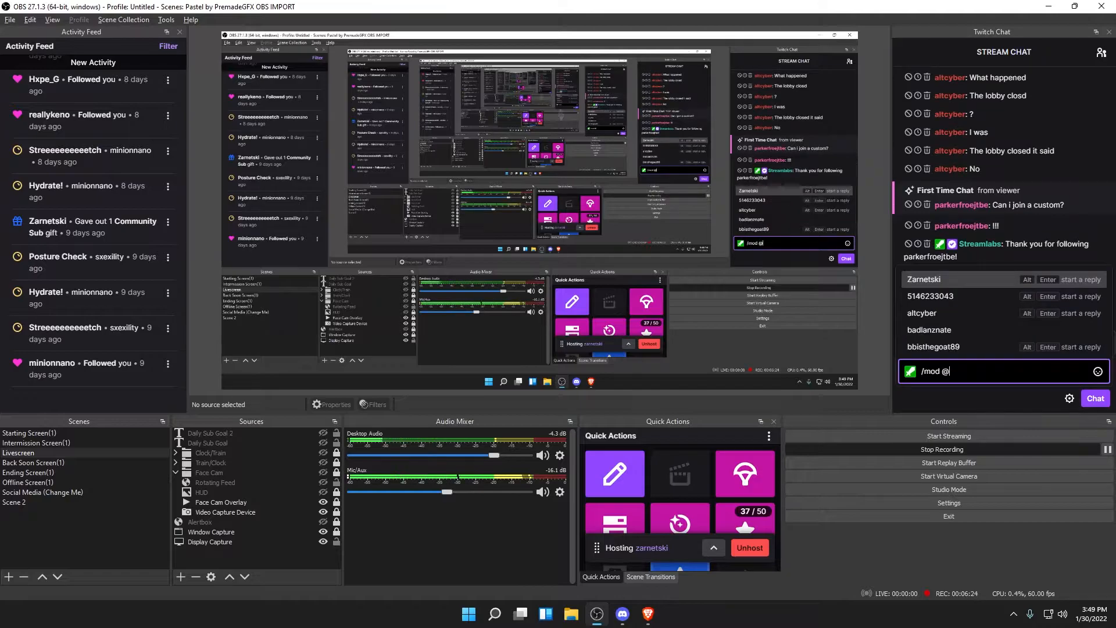
type("nightbot")
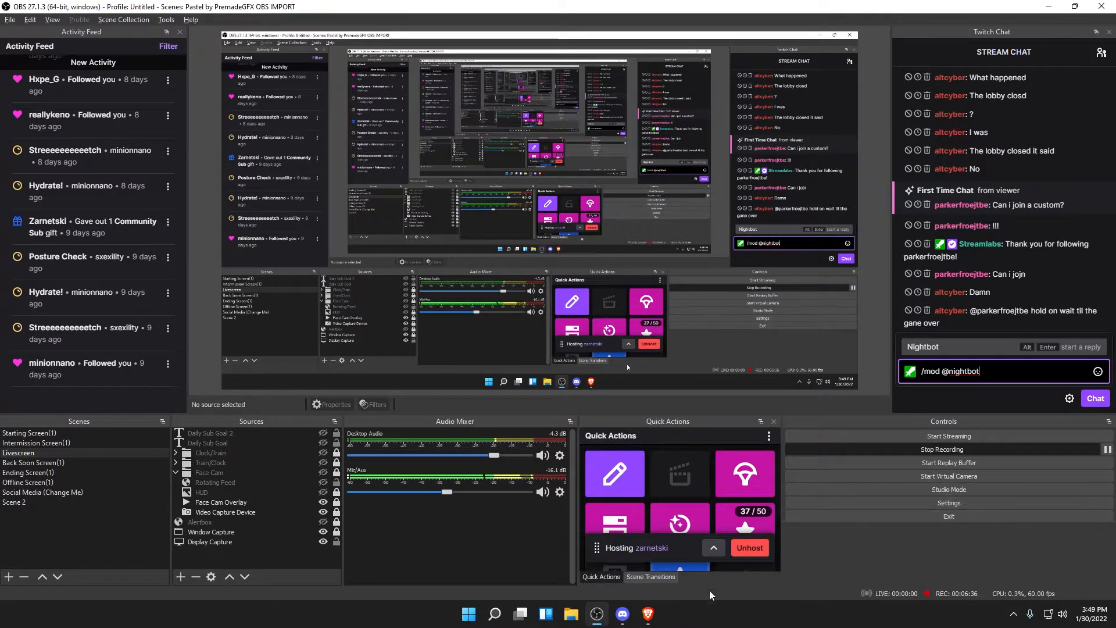
Switch to the Nightbot dashboard in the browser and review the list of default commands
mouse_move(653, 616)
left_click(608, 569)
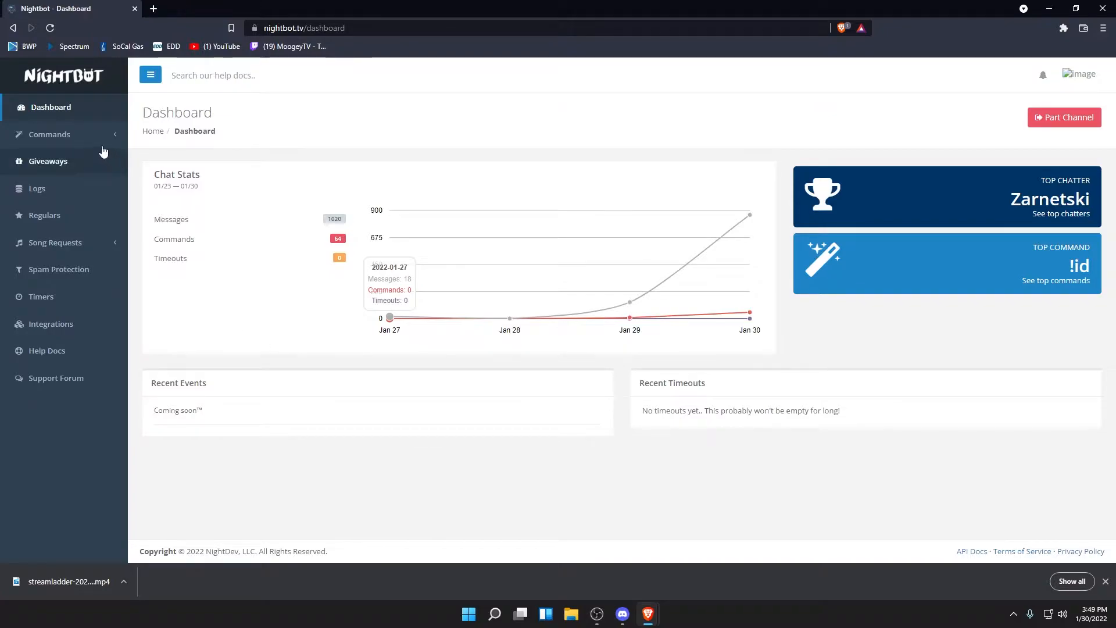
left_click(68, 136)
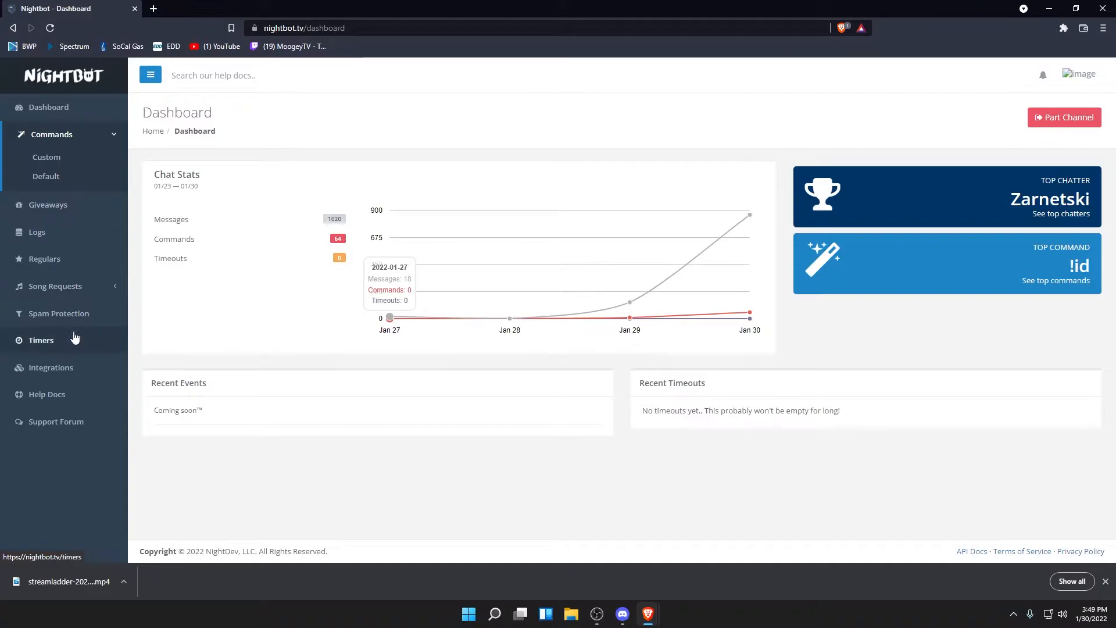
left_click(64, 183)
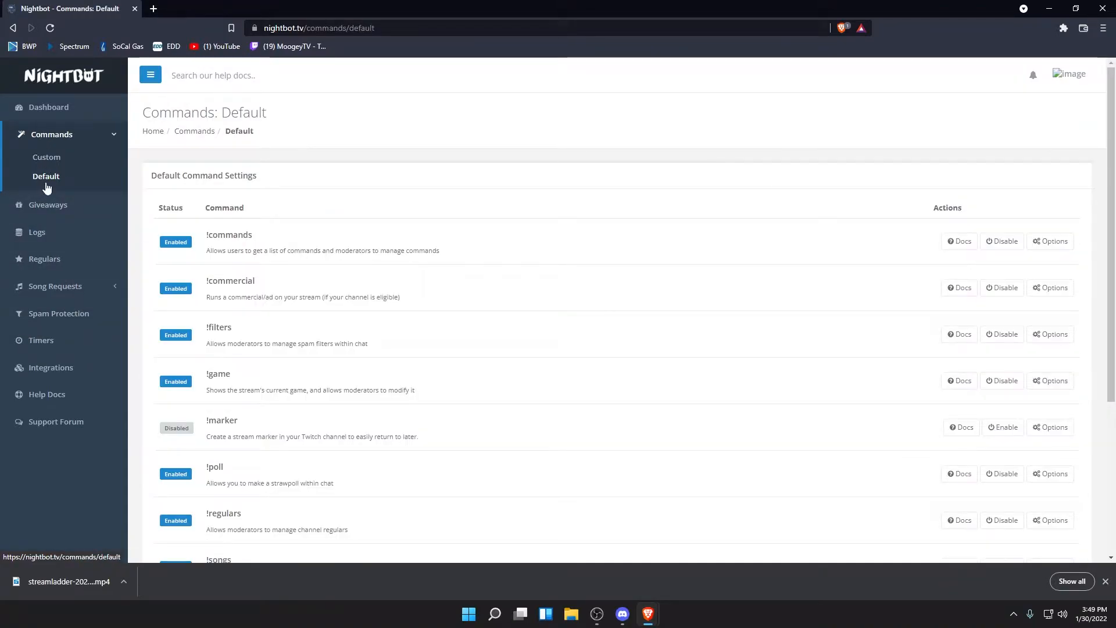
scroll(352, 314, "down", 4)
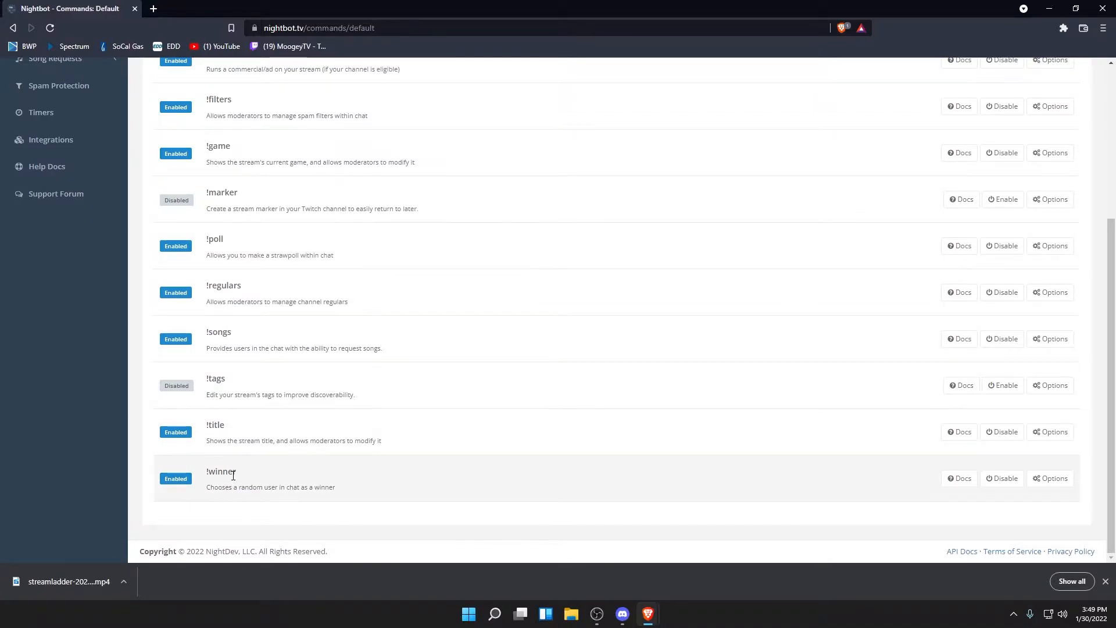
scroll(451, 311, "up", 3)
scroll(500, 280, "up", 1)
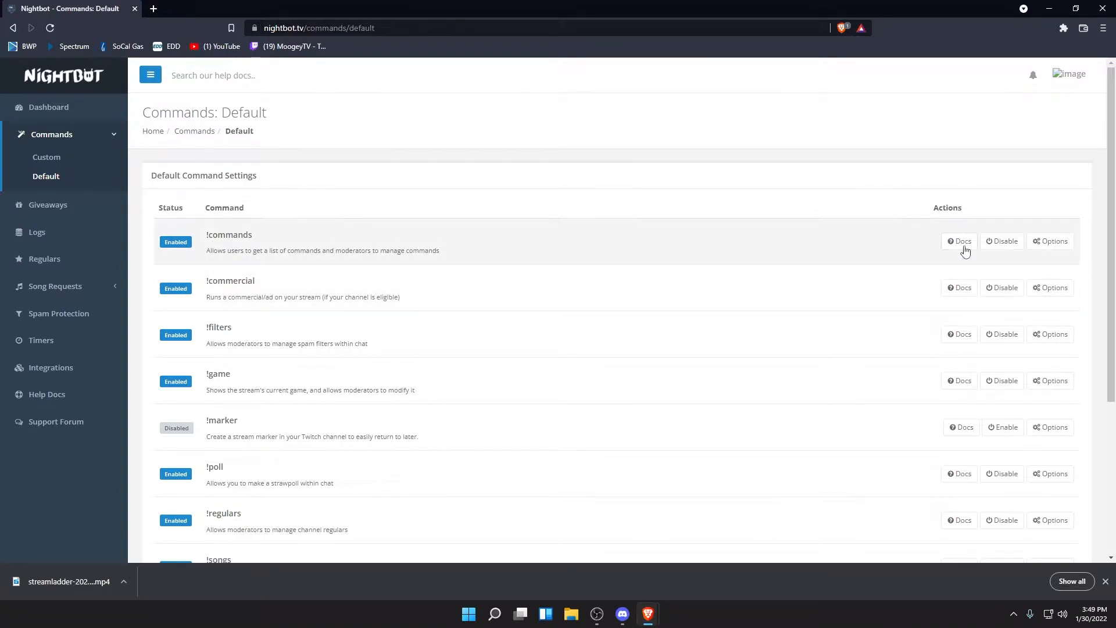
Disable the !commands default command and enable it again
left_click(1012, 248)
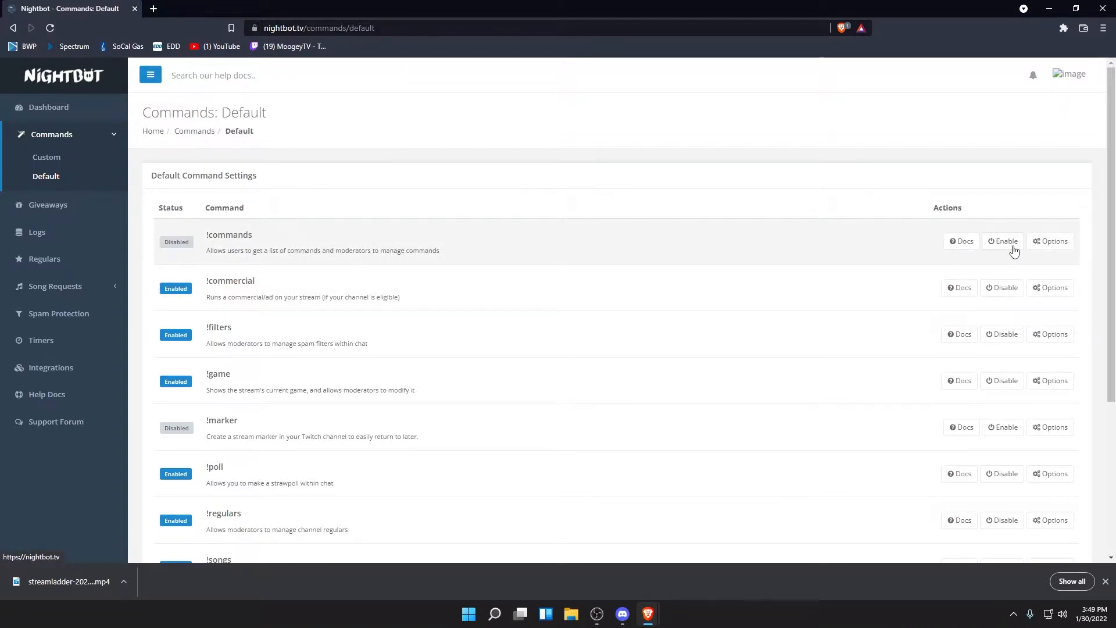
left_click(1011, 249)
scroll(163, 257, "down", 5)
scroll(180, 384, "up", 5)
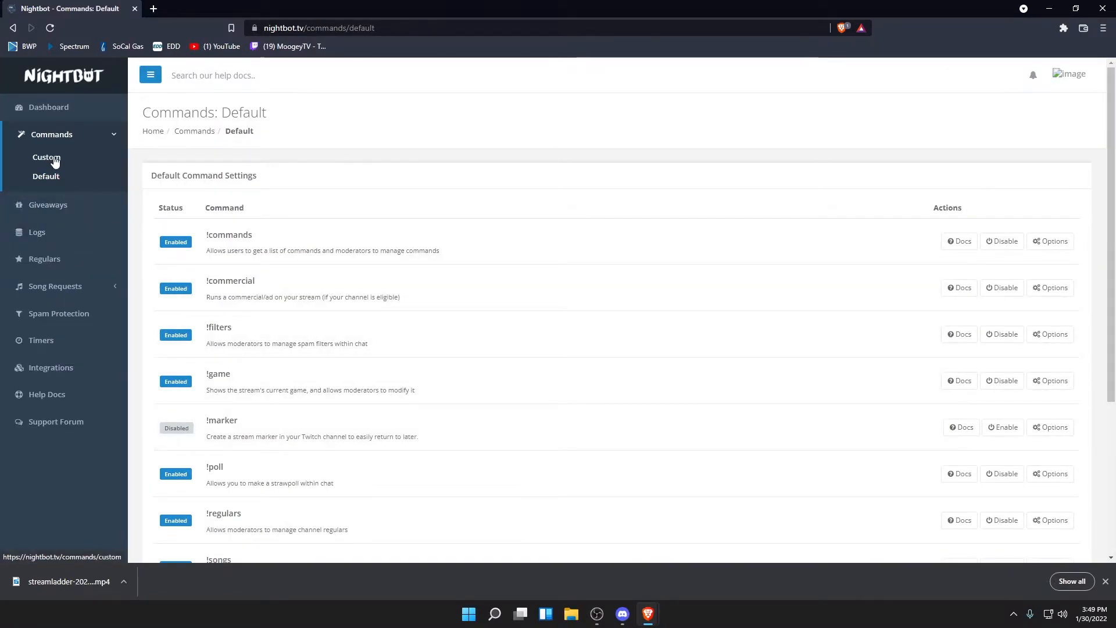
Open the custom commands list and examine the !bot command together with its response message
left_click(46, 158)
scroll(309, 241, "down", 1)
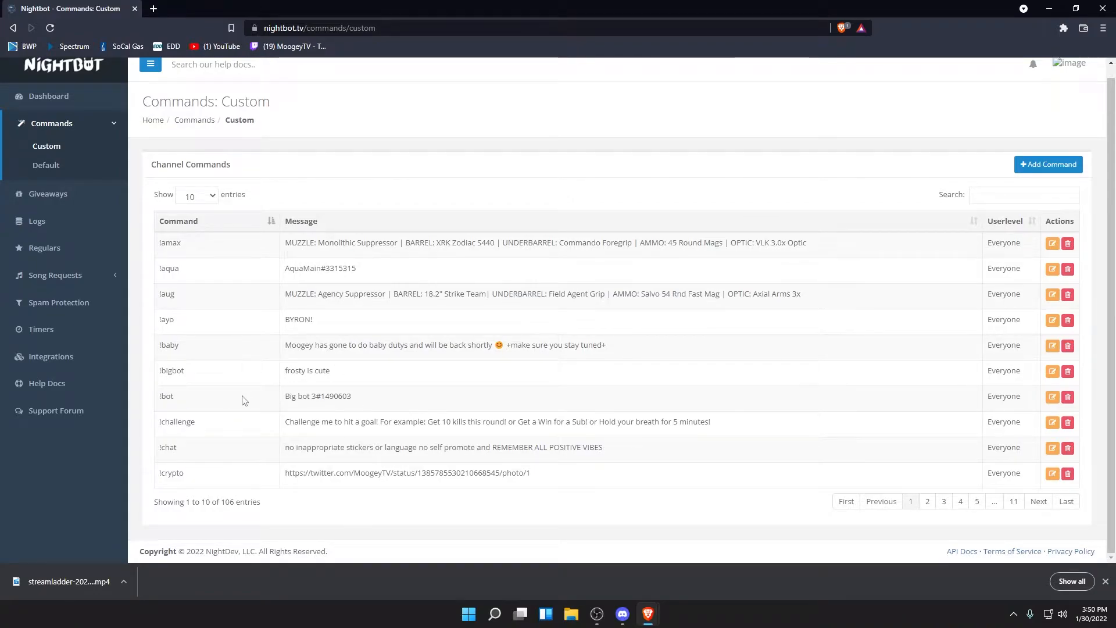
mouse_move(291, 397)
left_mouse_down()
mouse_move(356, 401)
mouse_move(286, 400)
left_mouse_up()
left_click(290, 400)
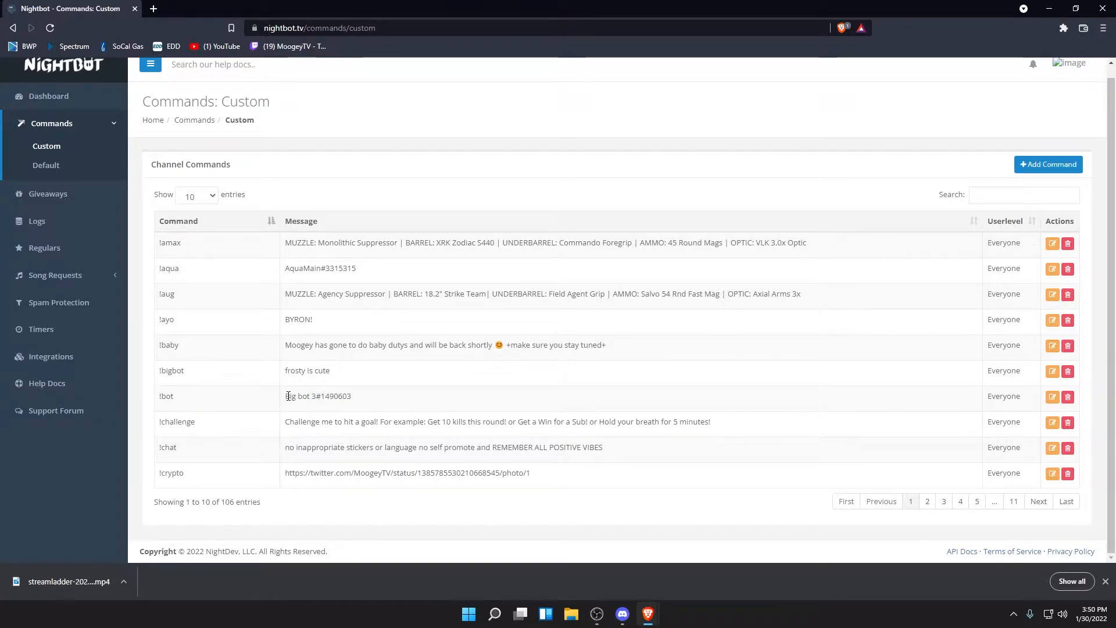
left_click_drag(286, 402, 366, 401)
left_click_drag(231, 403, 161, 405)
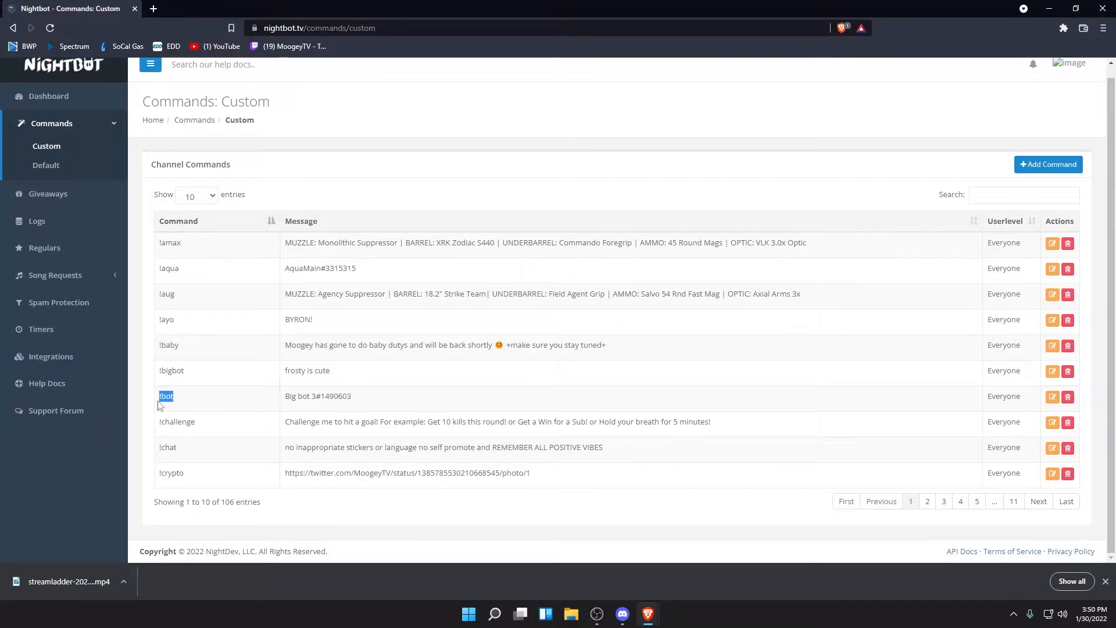
left_click_drag(287, 401, 381, 401)
left_click(286, 403)
left_click_drag(285, 404, 372, 404)
left_click(388, 407)
Go to page 4 of the custom commands and examine the response message of the !id command
left_click(960, 501)
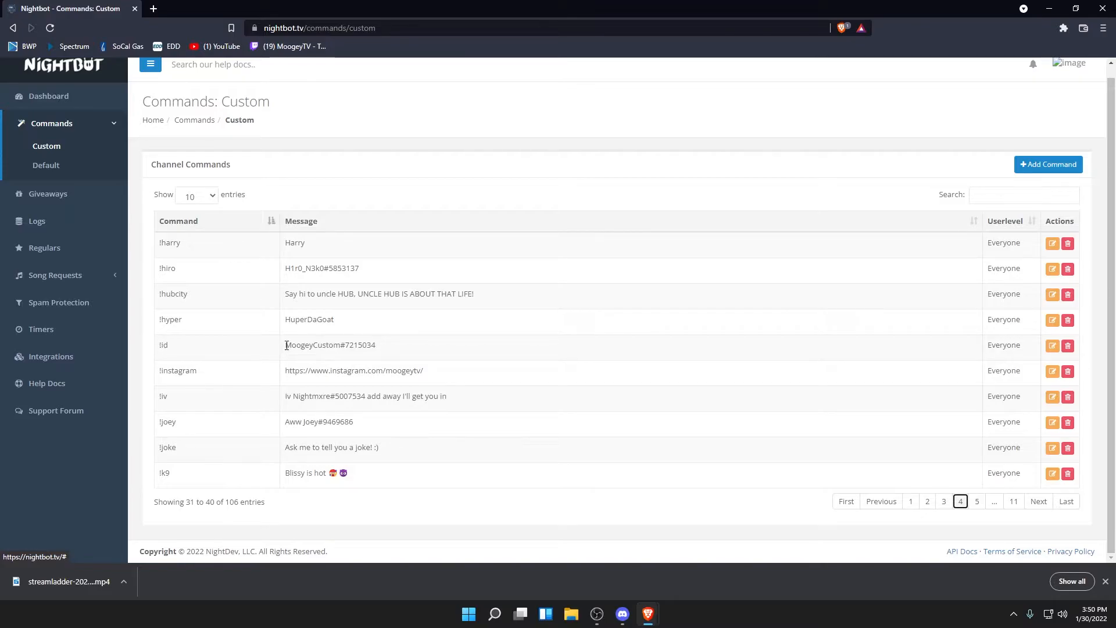
left_click_drag(287, 346, 399, 351)
left_click(400, 351)
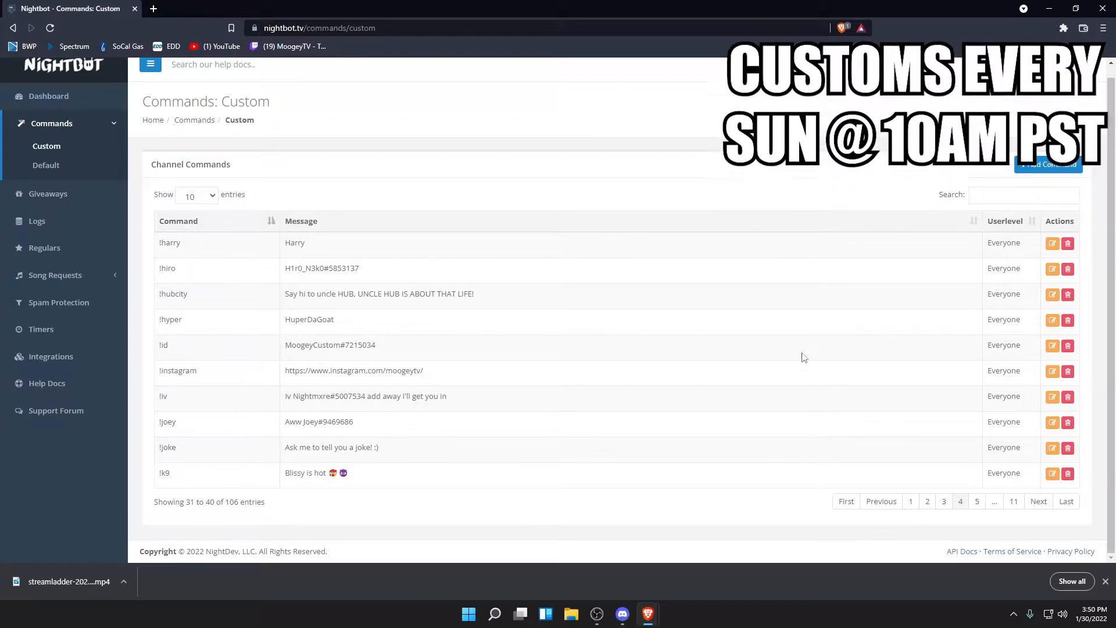
Open the Nightbot timers and examine the Sub timer's message and subscription link
left_click(78, 342)
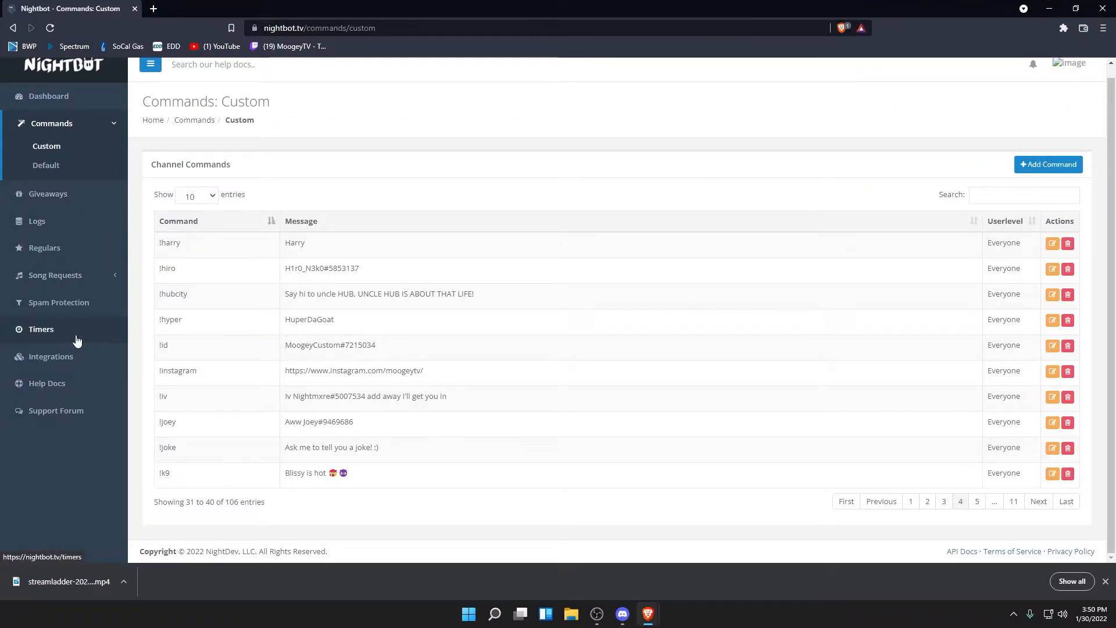
scroll(323, 364, "down", 1)
scroll(324, 364, "up", 1)
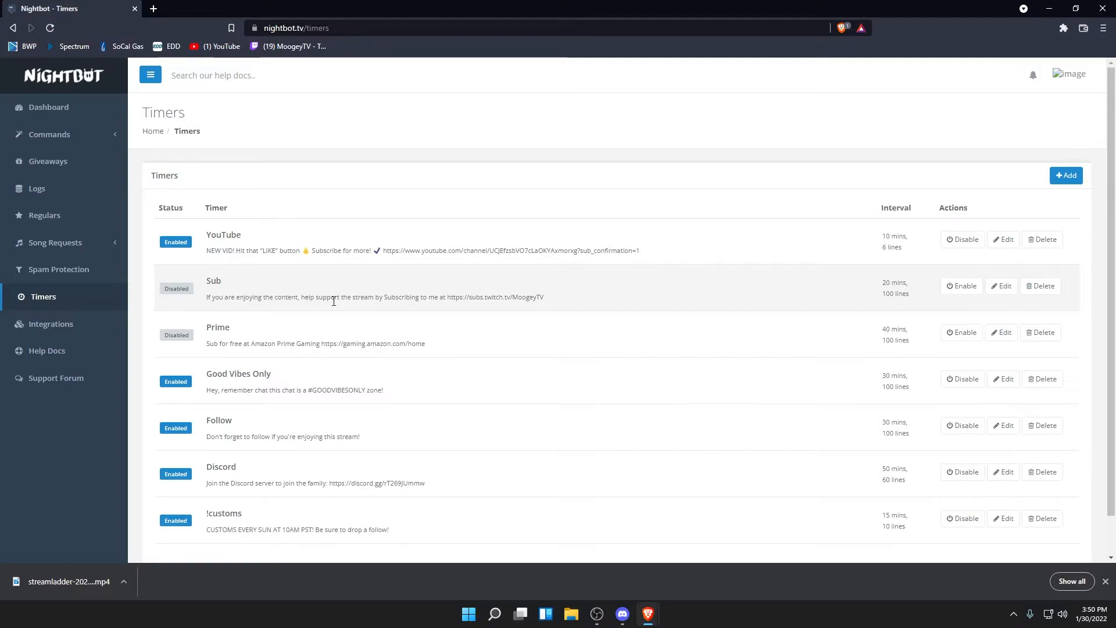
left_click_drag(403, 297, 568, 299)
left_click(452, 298)
left_click(573, 300)
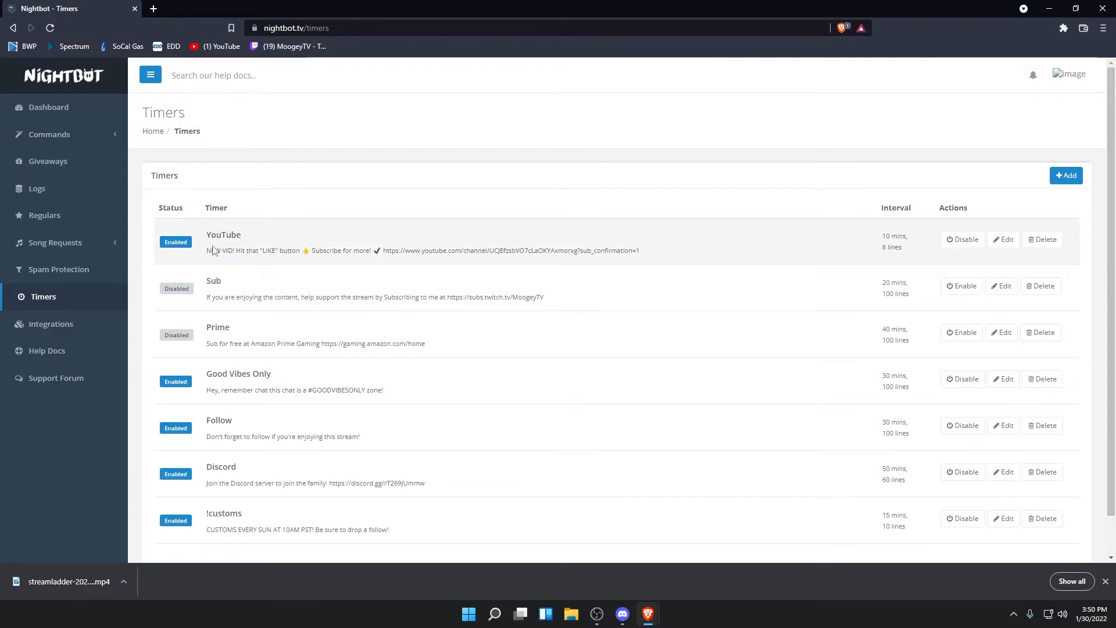
Examine the YouTube timer's message, interval and chat line settings, and close its editor without changing anything
left_click_drag(320, 251, 686, 250)
left_click(413, 254)
left_click(697, 251)
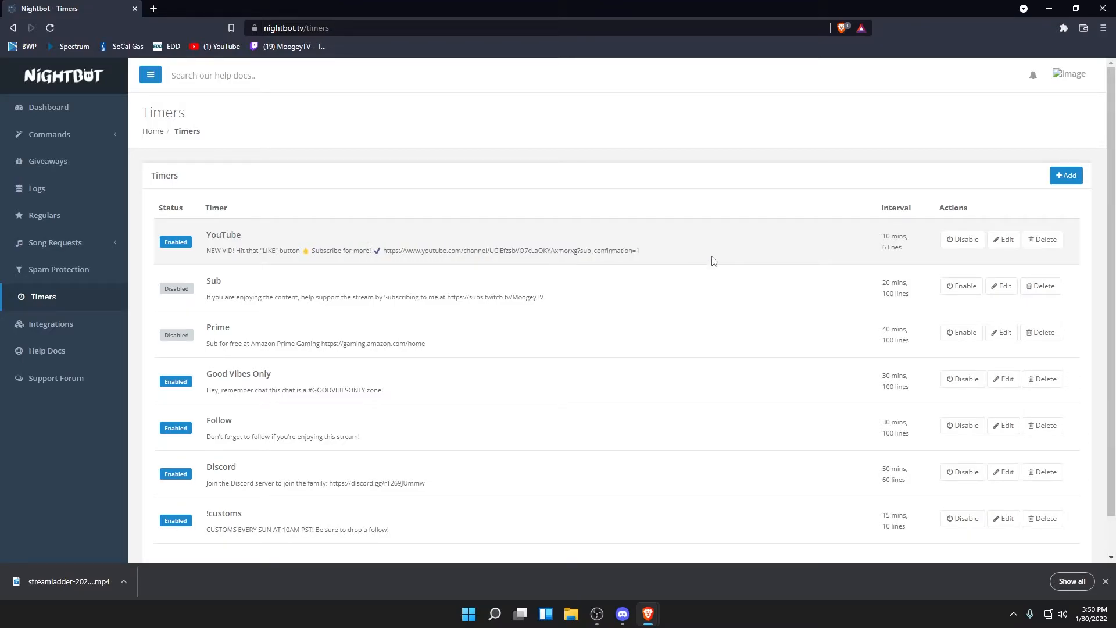
left_click(1005, 239)
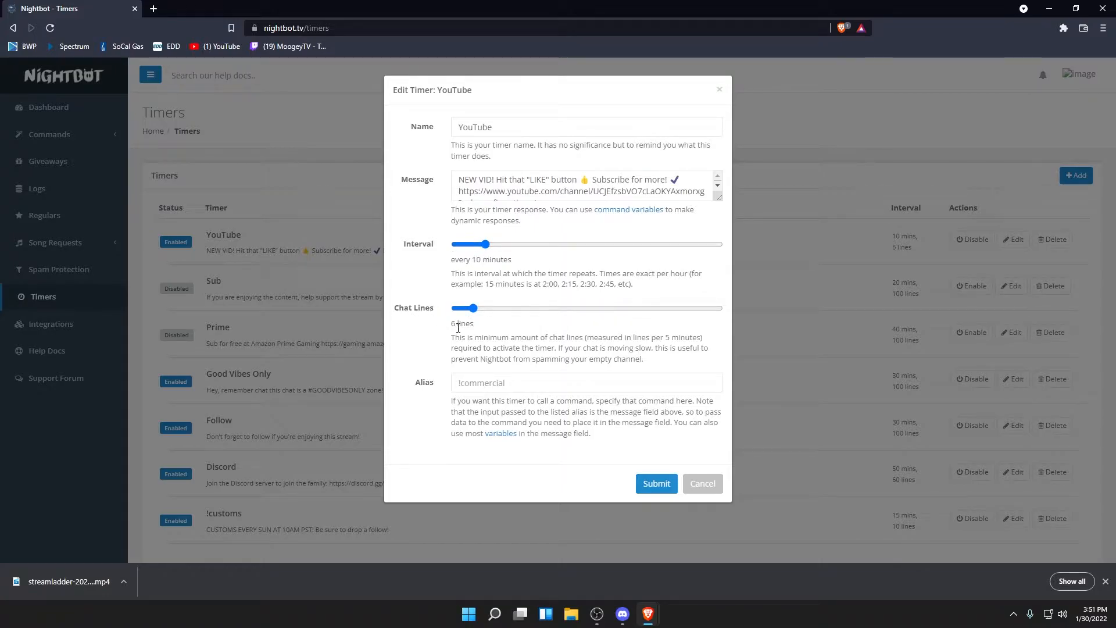
left_click(710, 484)
scroll(651, 470, "down", 1)
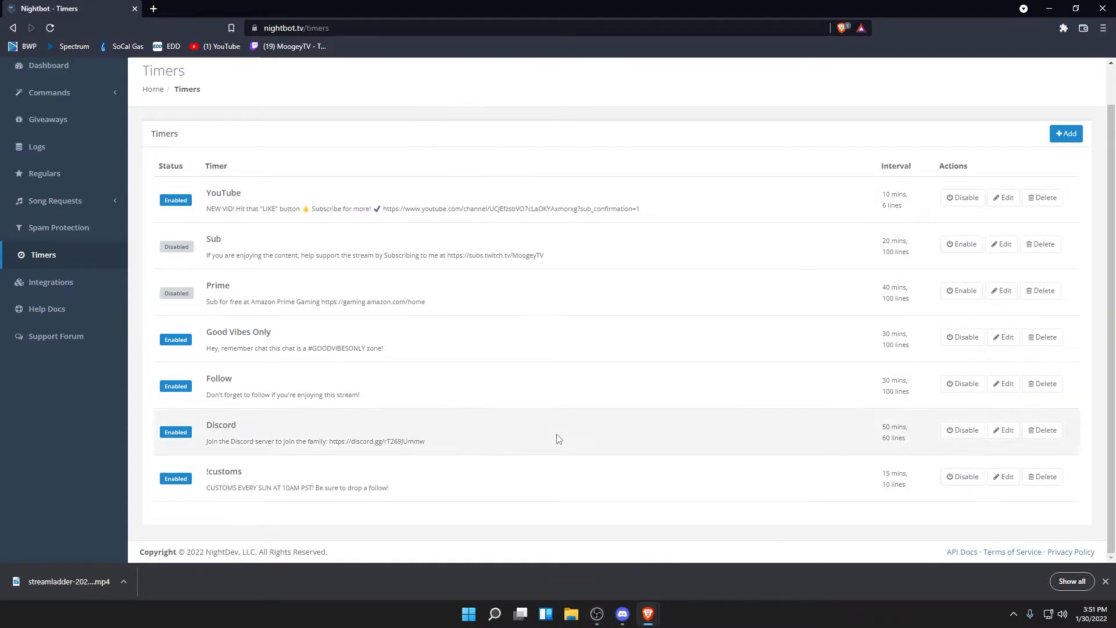
Switch back to OBS, check the stream service settings, and set the streaming output's rate control to CBR
left_click(599, 612)
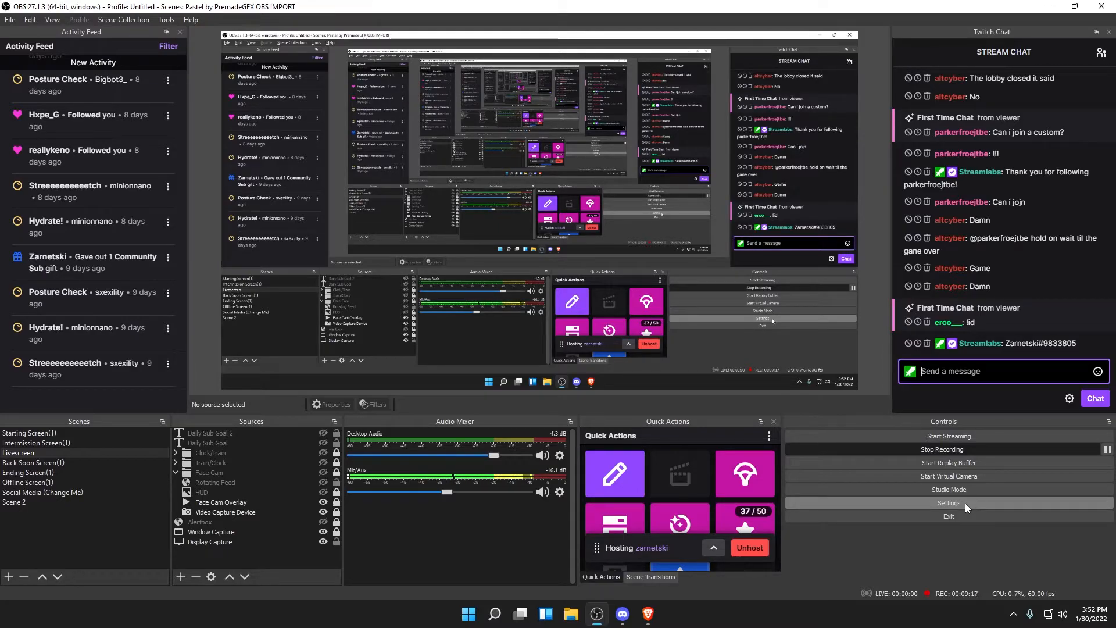
left_click(965, 503)
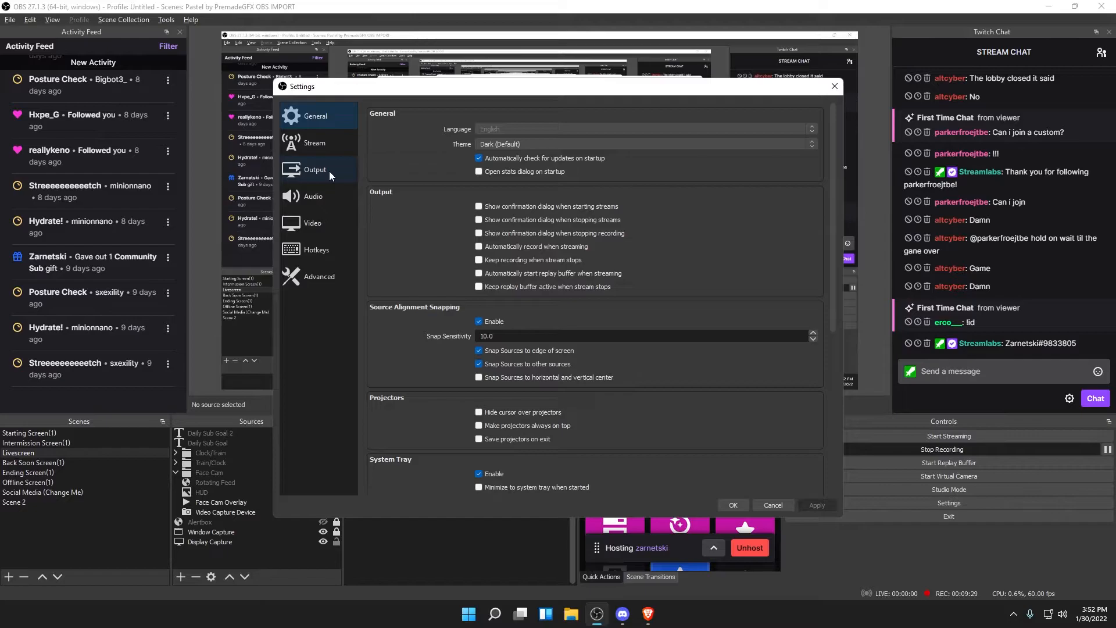
left_click(323, 145)
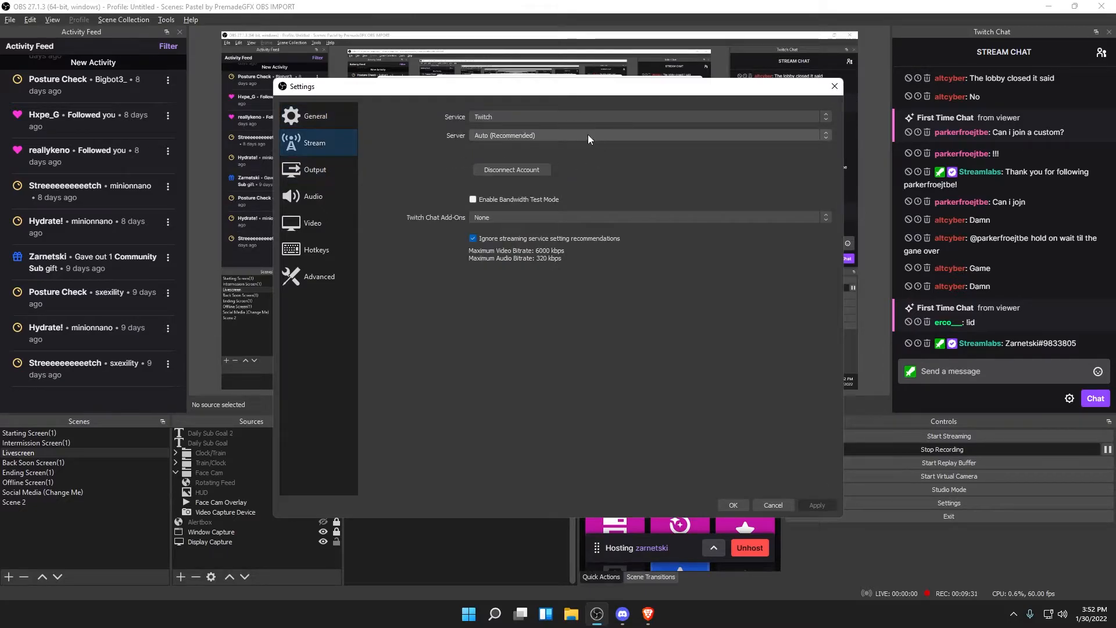
left_click(331, 176)
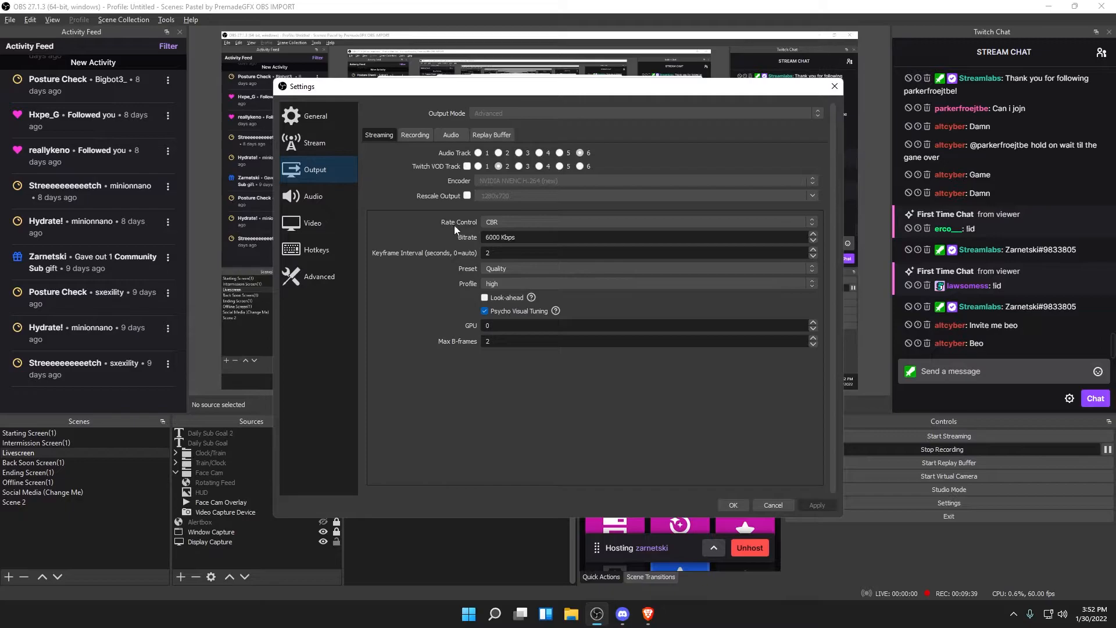
left_click(519, 221)
left_click(511, 231)
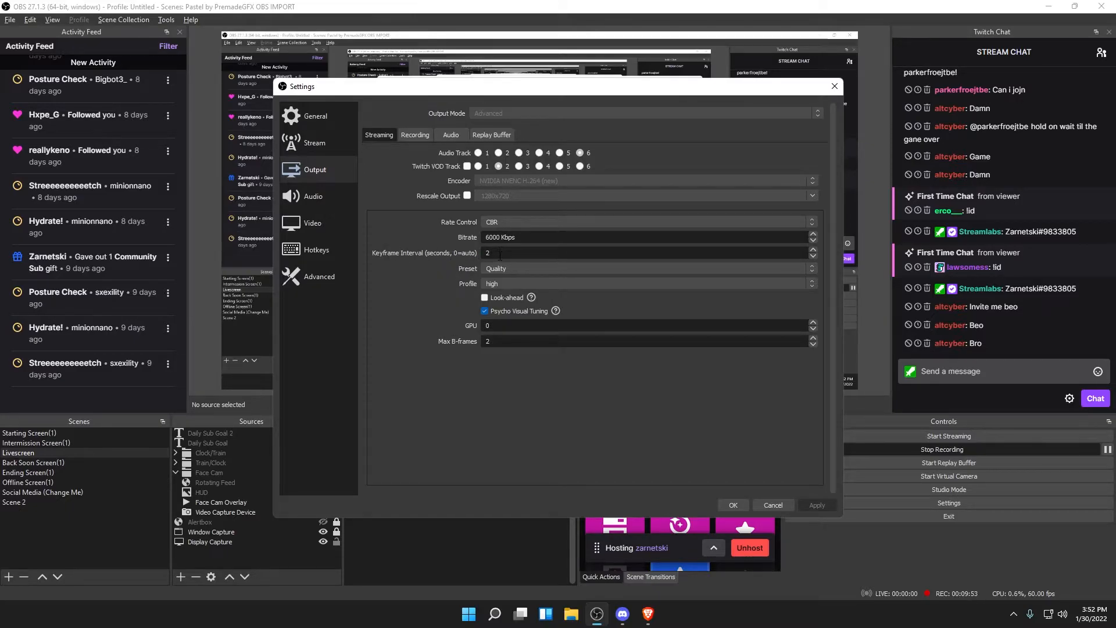
Look through the streaming encoder presets and choose Quality
left_click(516, 272)
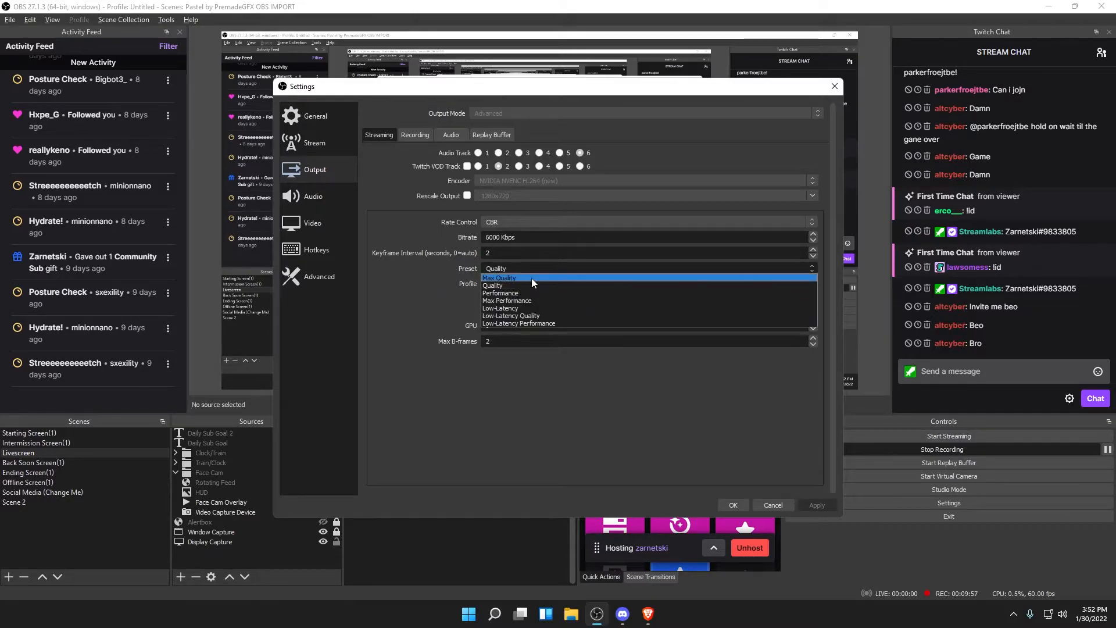
left_click(475, 273)
left_click(501, 270)
left_click(441, 277)
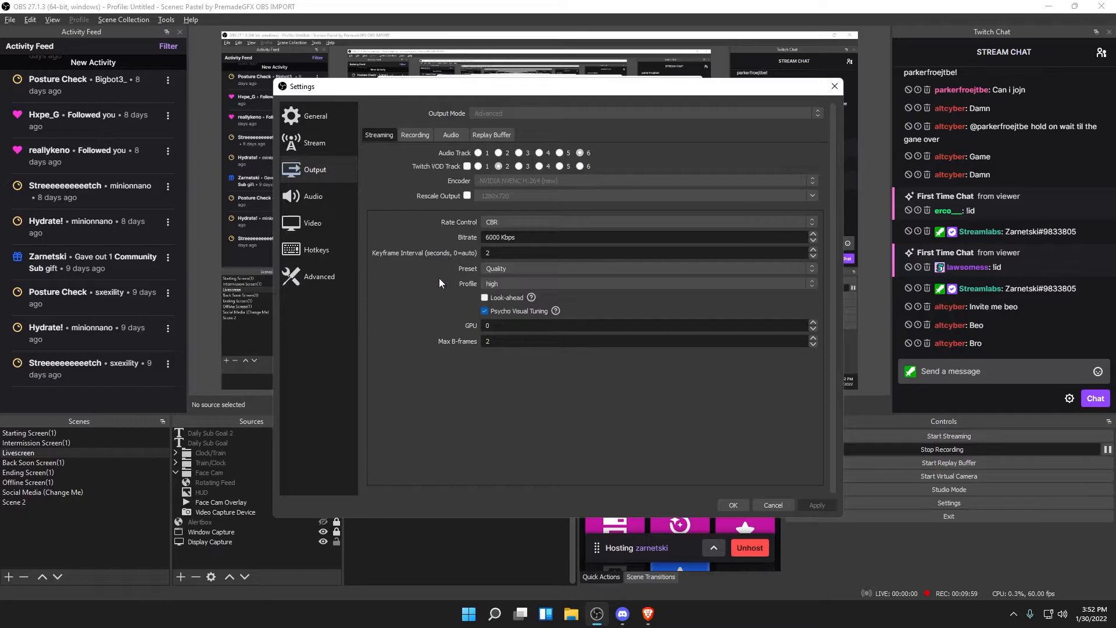
left_click(518, 269)
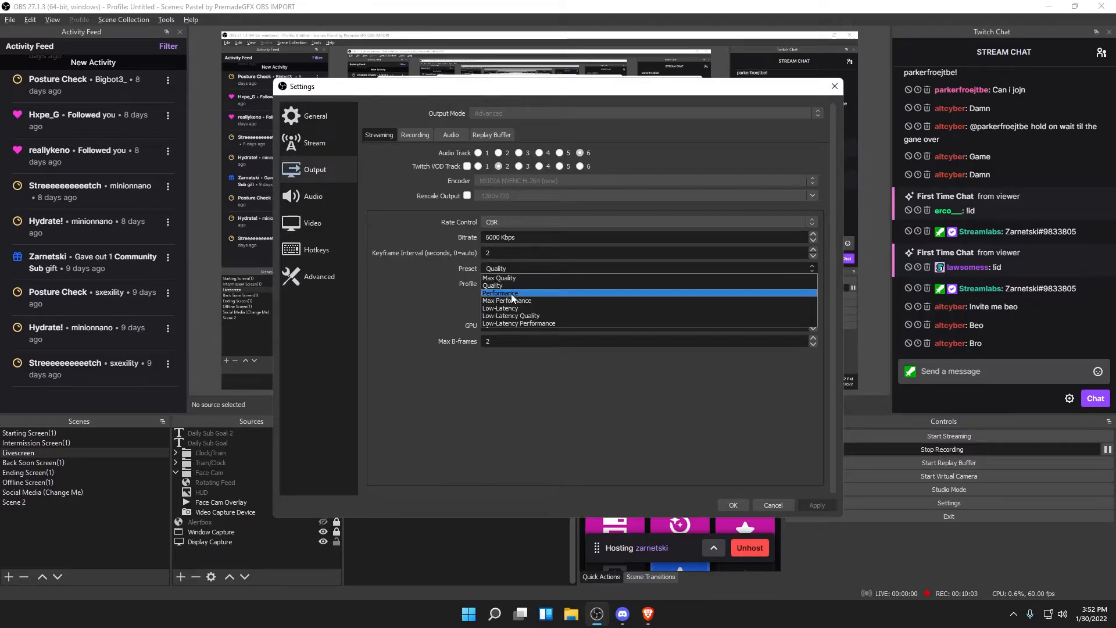
left_click(517, 285)
Compare the performance and low-latency options in the streaming encoder's preset list without picking one
left_click(518, 270)
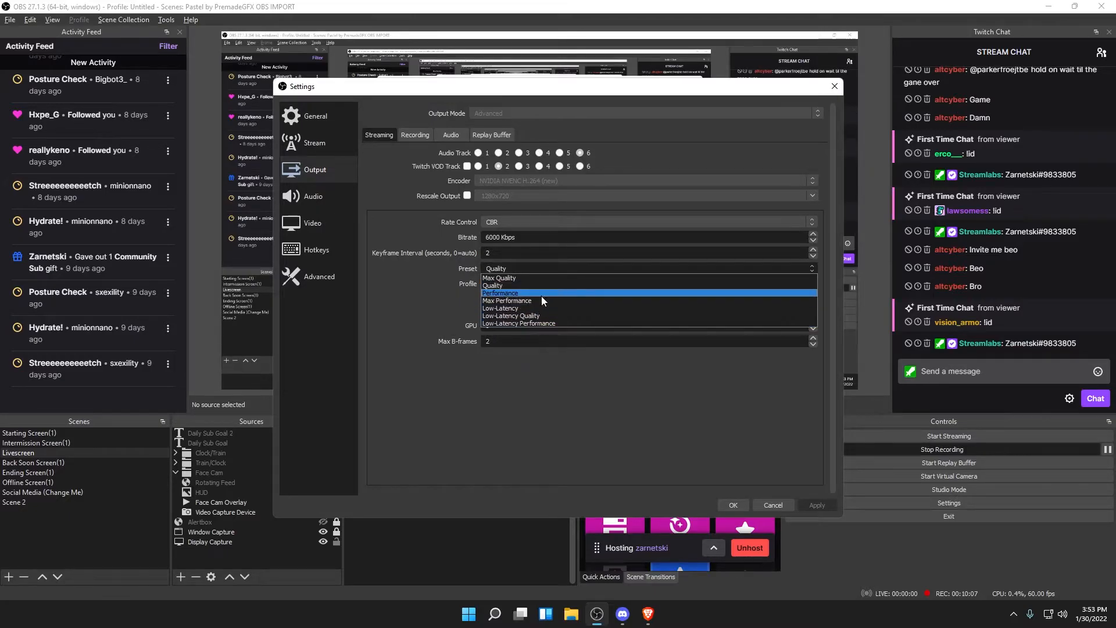
left_click(477, 311)
left_click(499, 270)
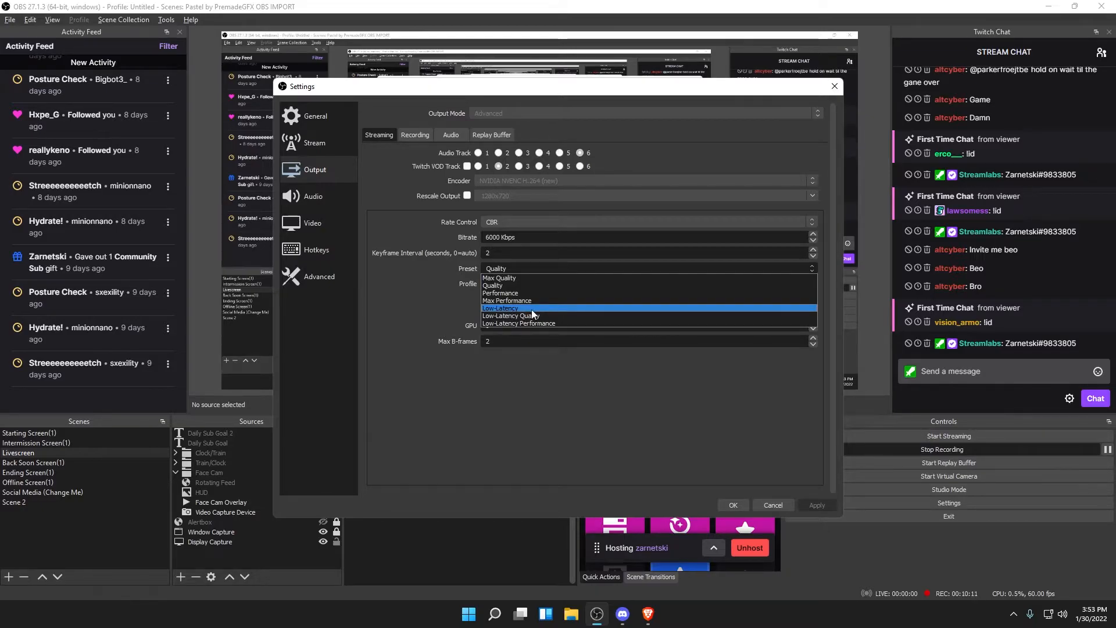
left_click(455, 298)
left_click(525, 269)
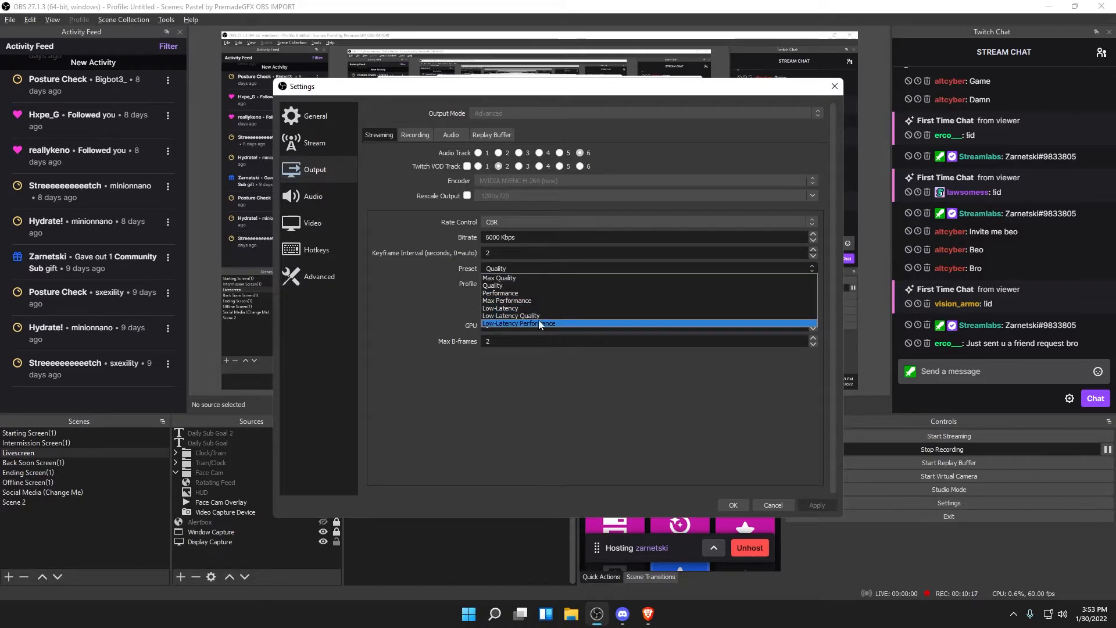
left_click(475, 297)
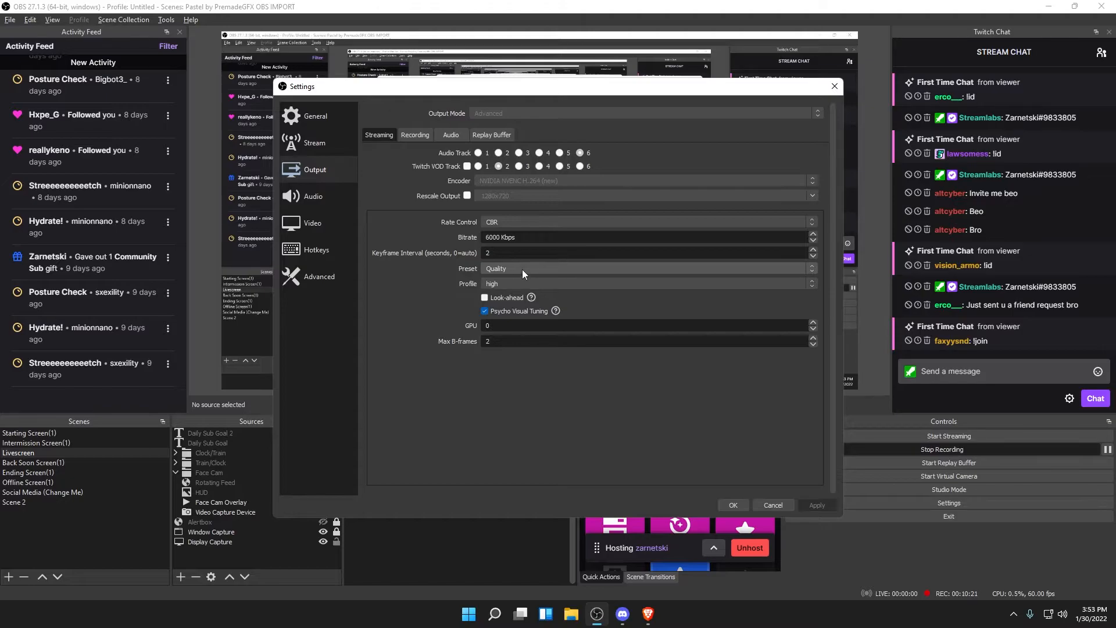
left_click(521, 268)
left_click(464, 284)
left_click(523, 269)
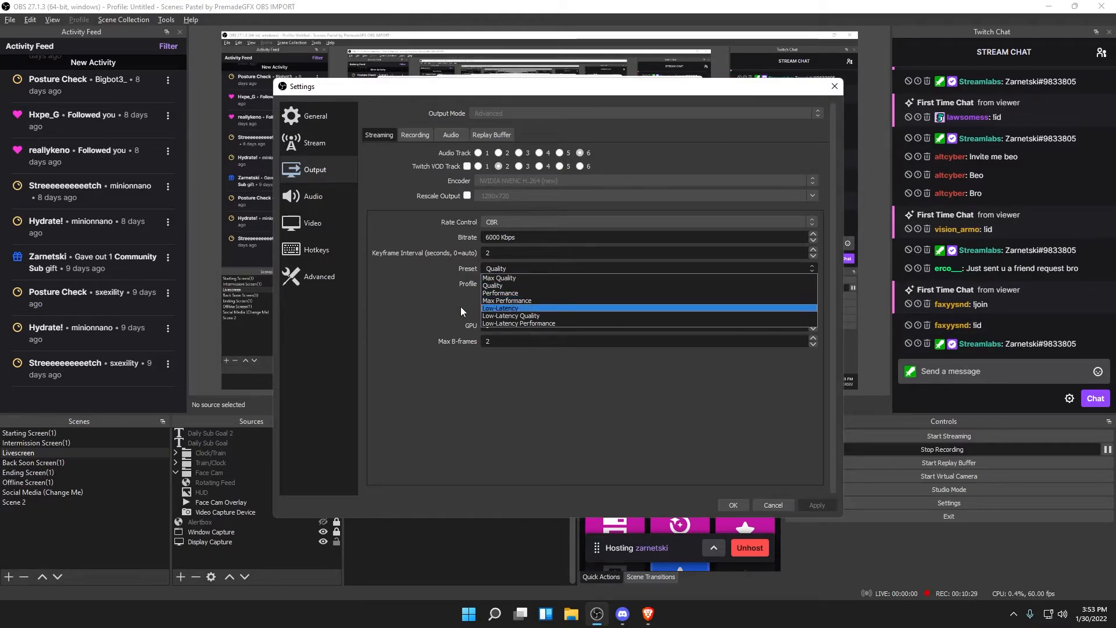
left_click(442, 294)
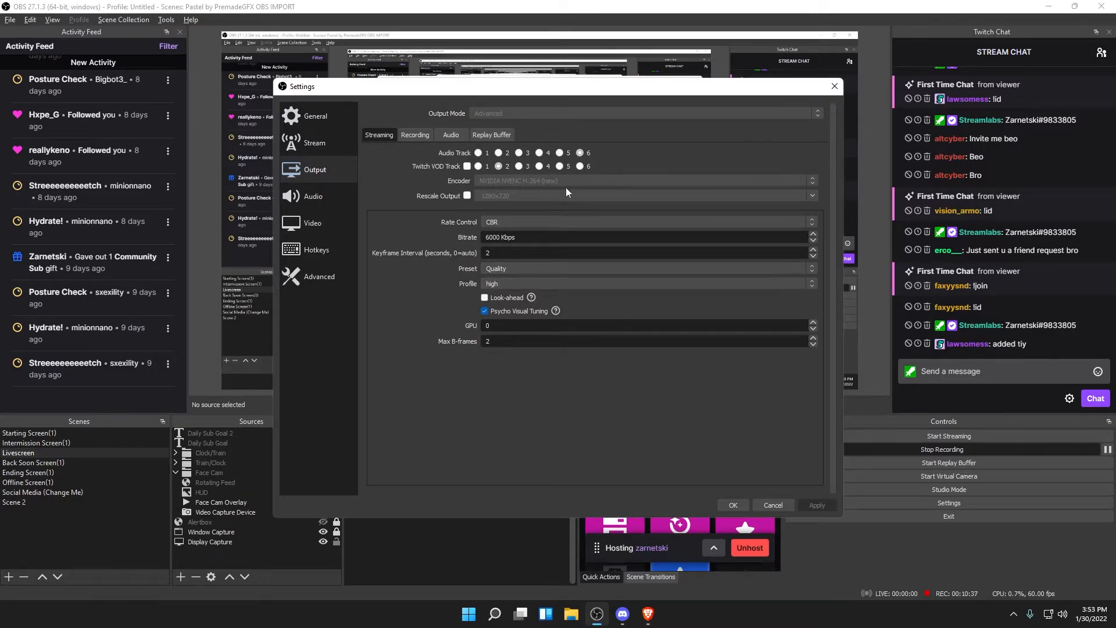
Check the streaming encoder's profile options, and view the recording and audio track output settings
left_click(511, 280)
left_click(451, 288)
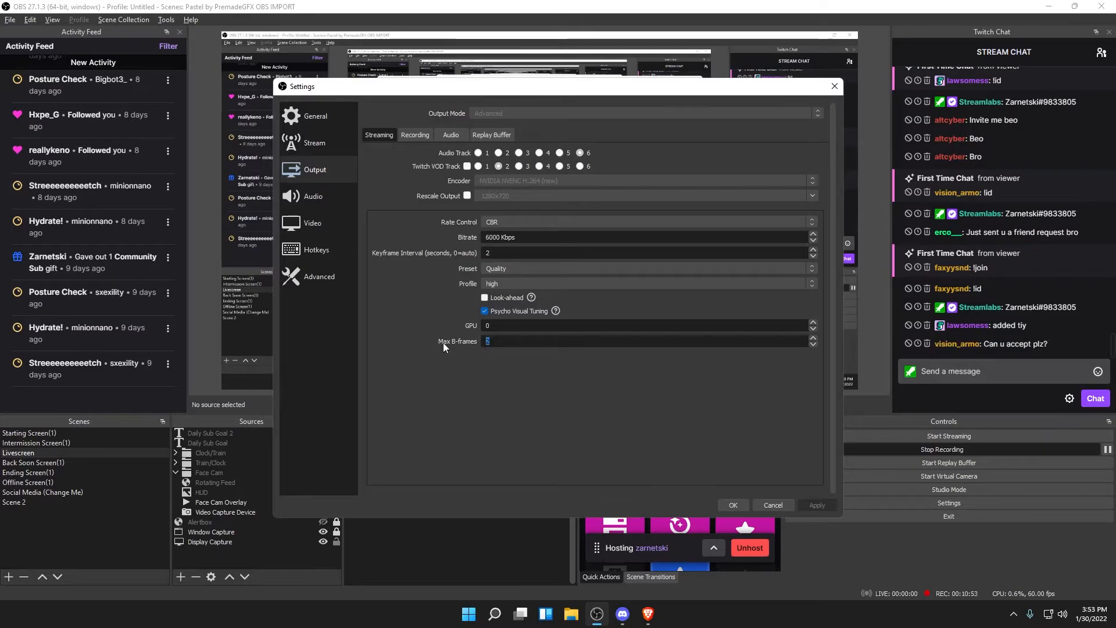
left_click(416, 136)
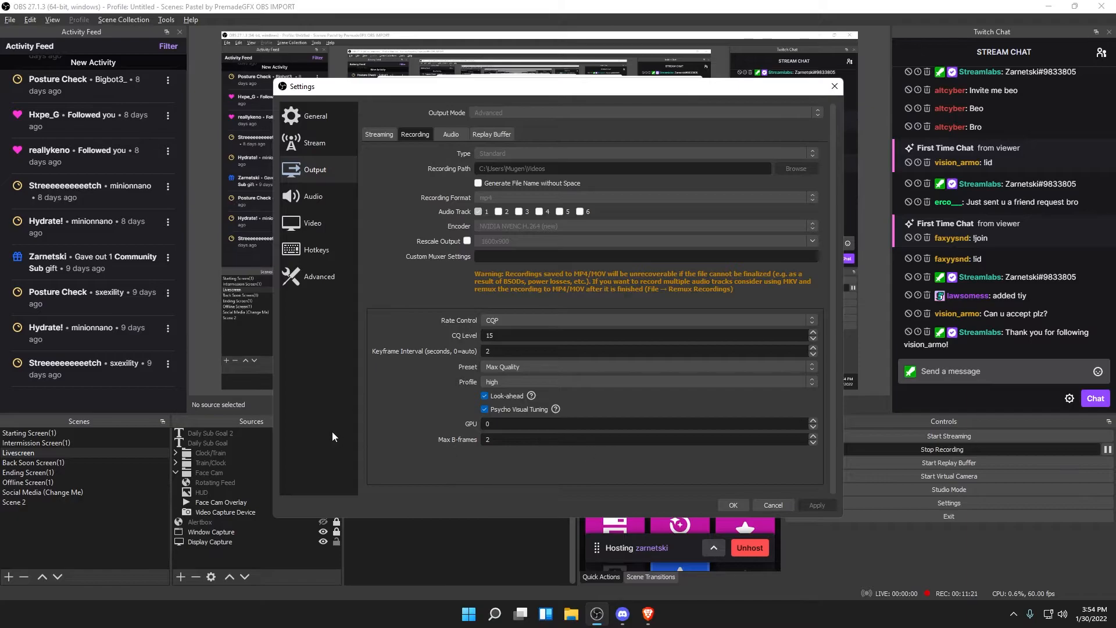
left_click(447, 134)
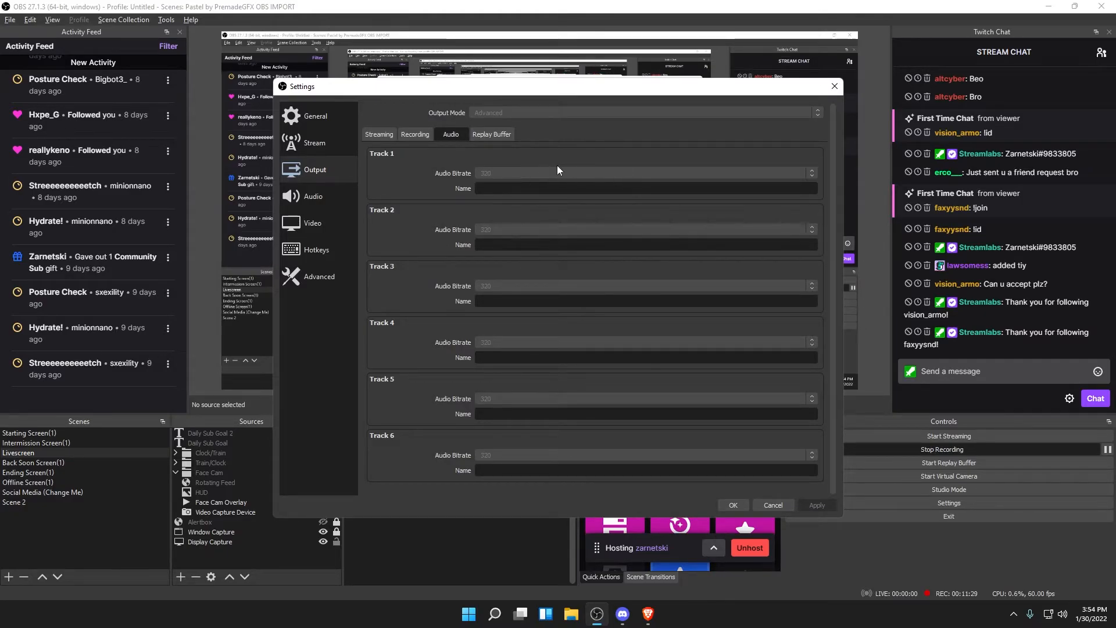
Examine the replay buffer's maximum replay time and memory limit alongside the recording output settings
left_click(500, 138)
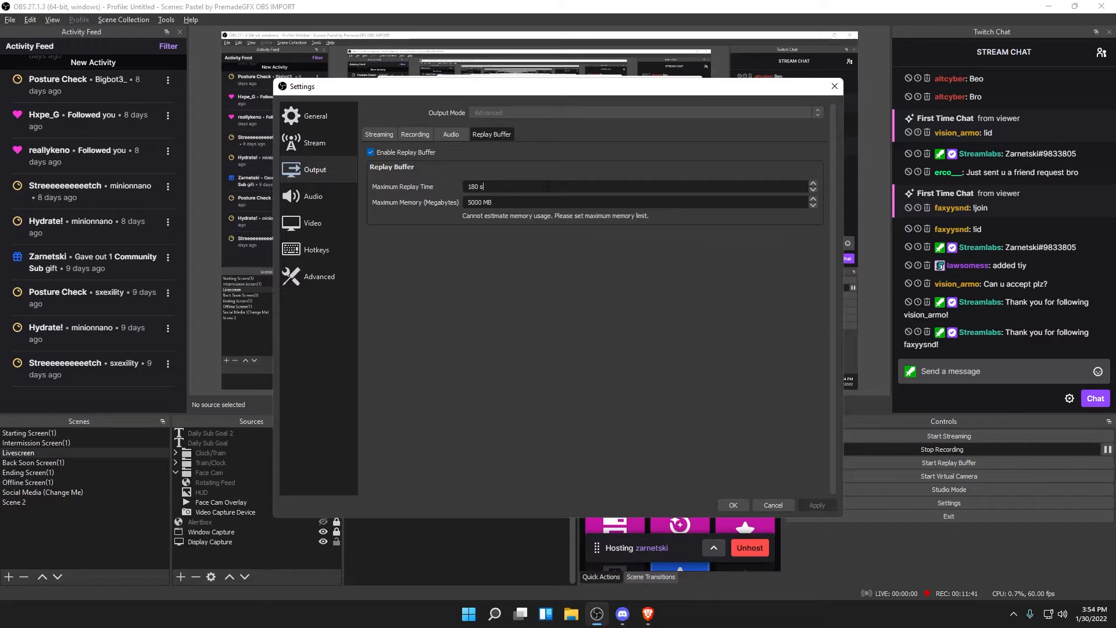
left_click(414, 135)
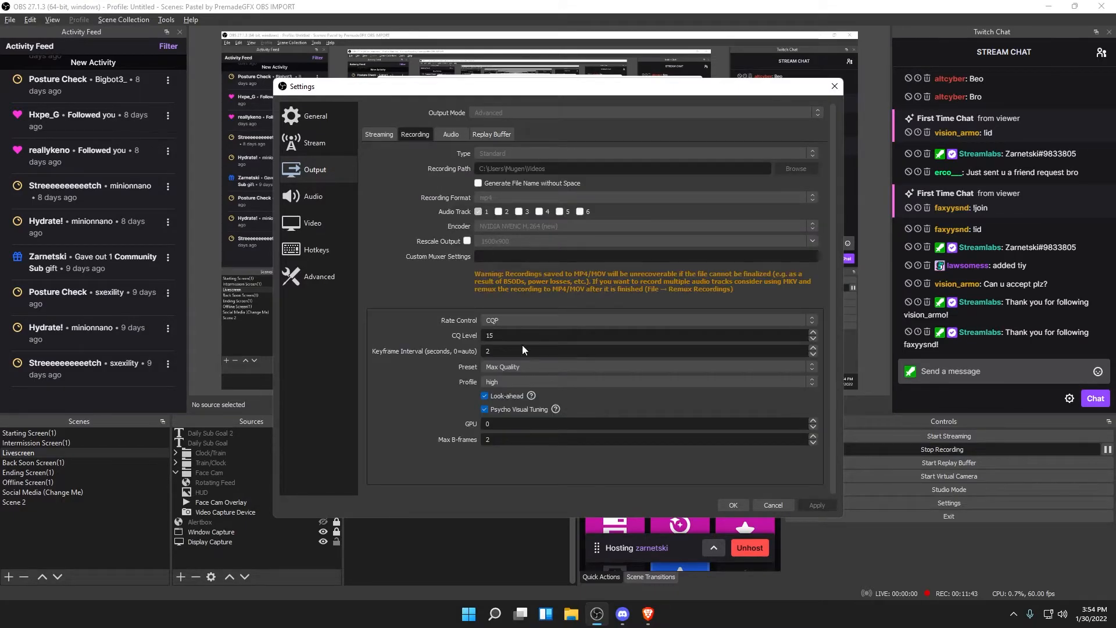
left_click(491, 137)
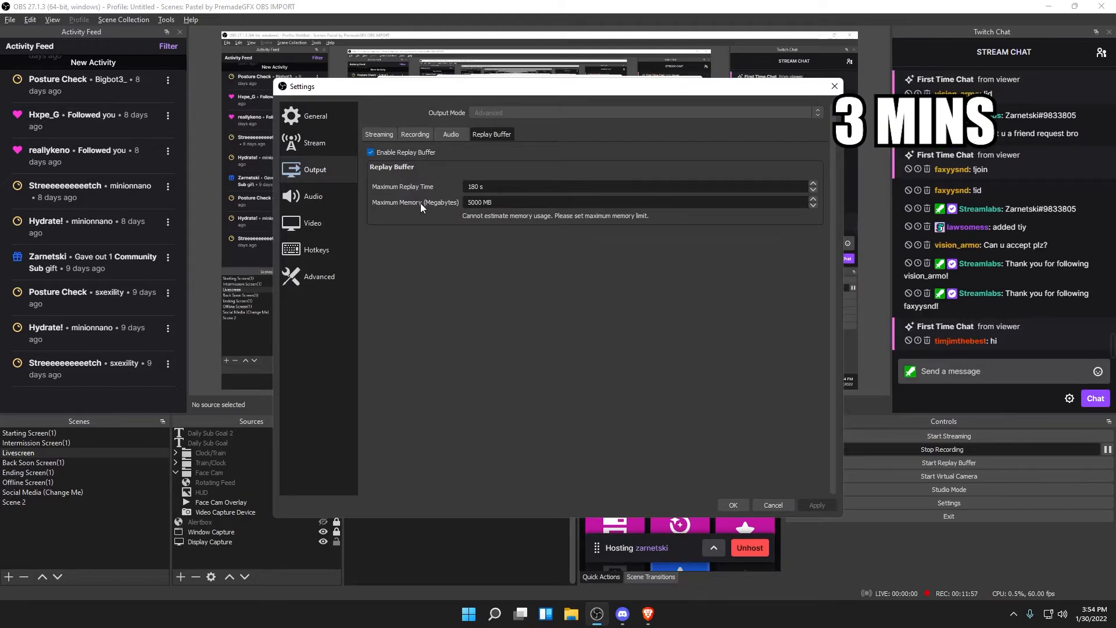
left_click_drag(497, 203, 451, 203)
left_click(485, 202)
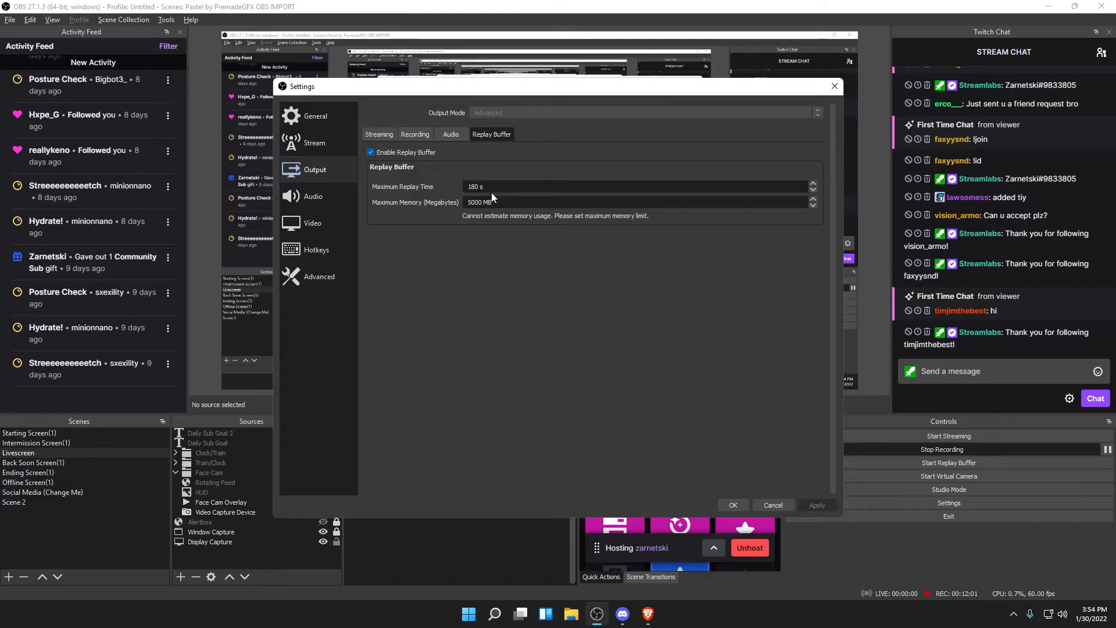
mouse_move(496, 203)
left_mouse_down()
mouse_move(468, 203)
mouse_move(502, 202)
left_mouse_up()
left_click_drag(755, 99, 669, 101)
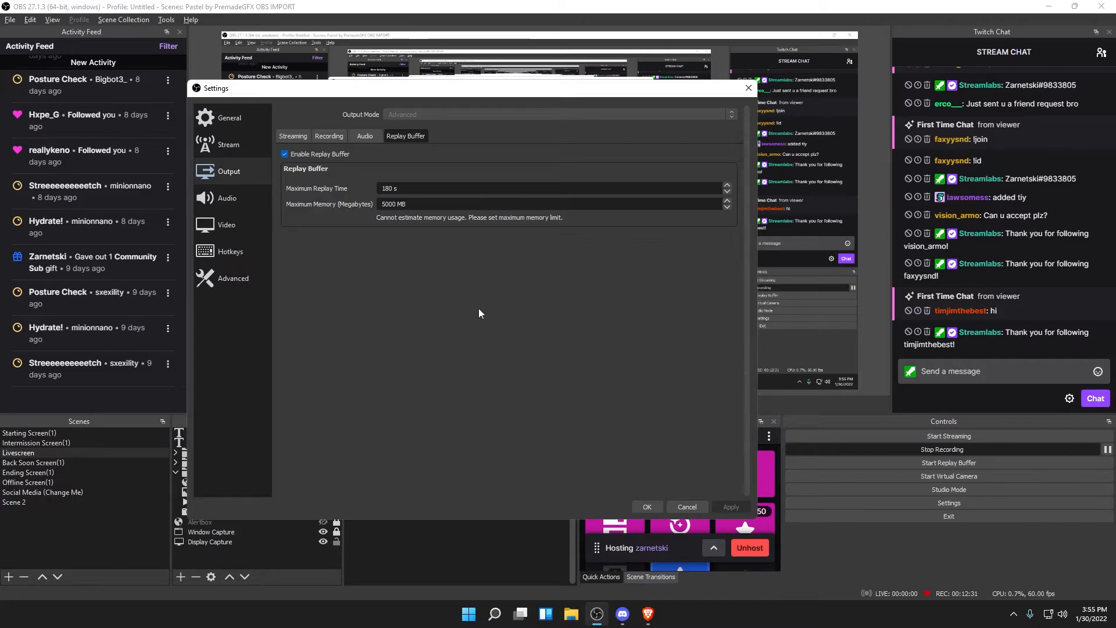
Go over the recording, audio track and replay buffer output settings once more
left_click(328, 136)
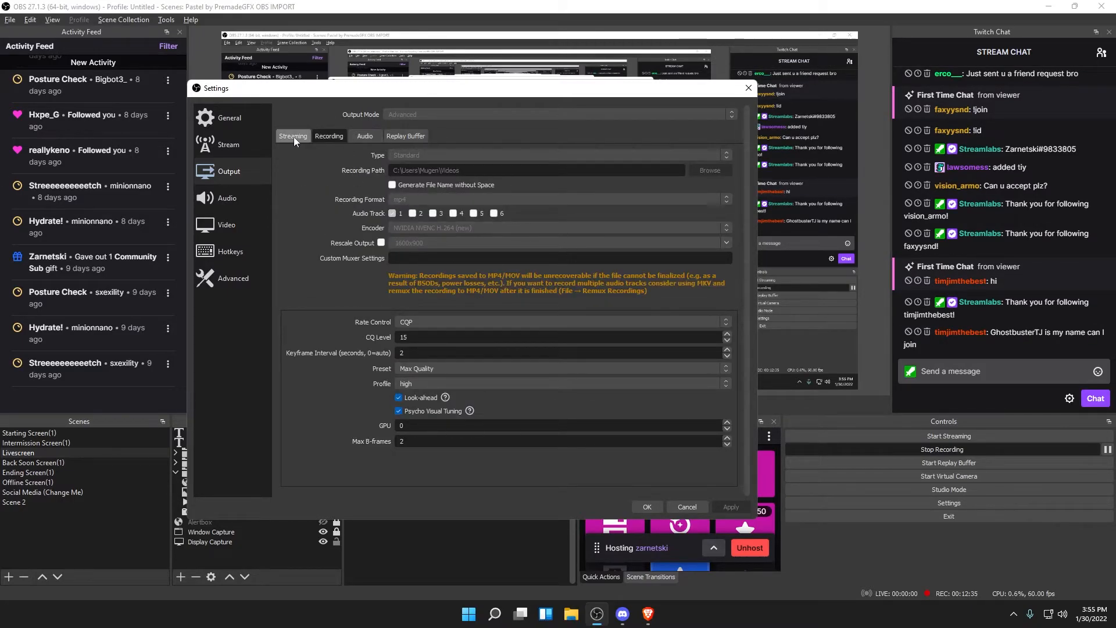
left_click(365, 137)
left_click(394, 139)
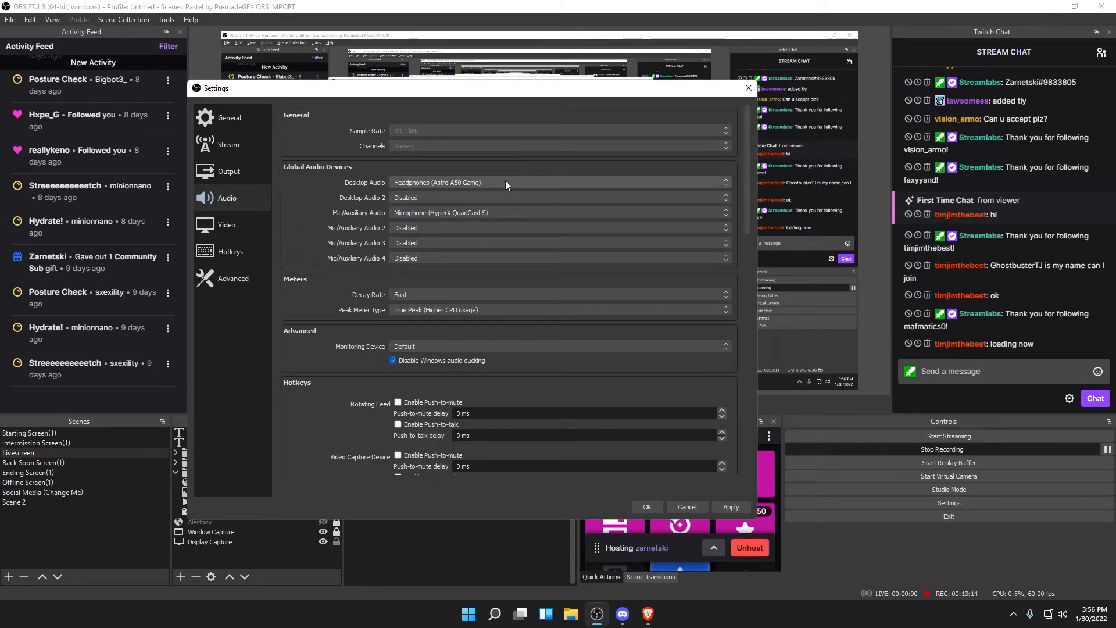
Open the Windows volume mixer and compare its output device with the Desktop Audio device in OBS
right_click(1067, 615)
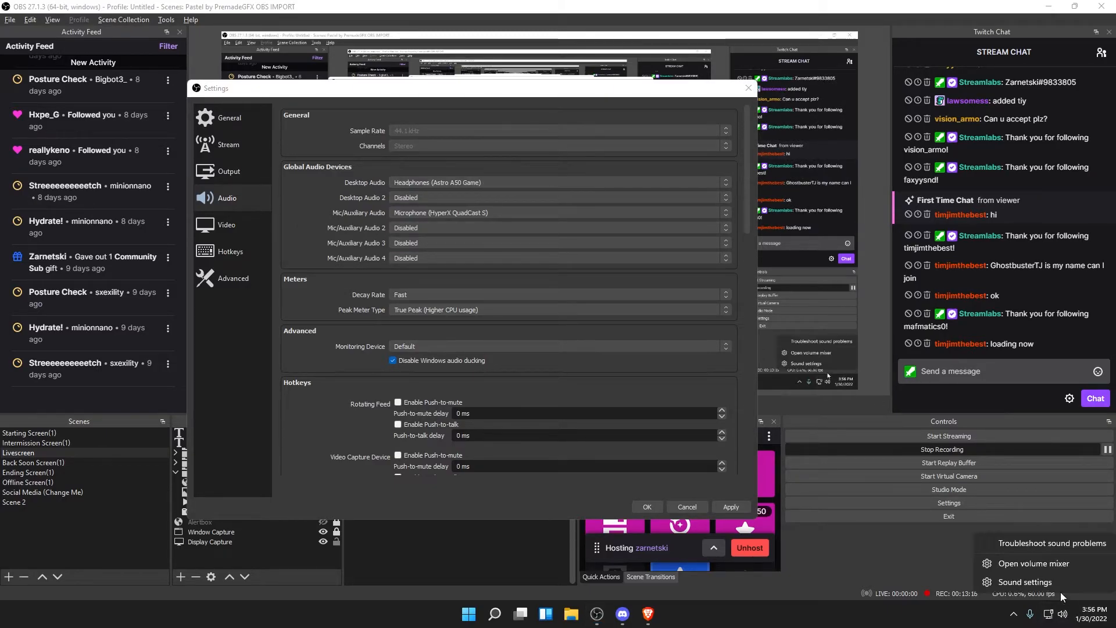
left_click(1065, 563)
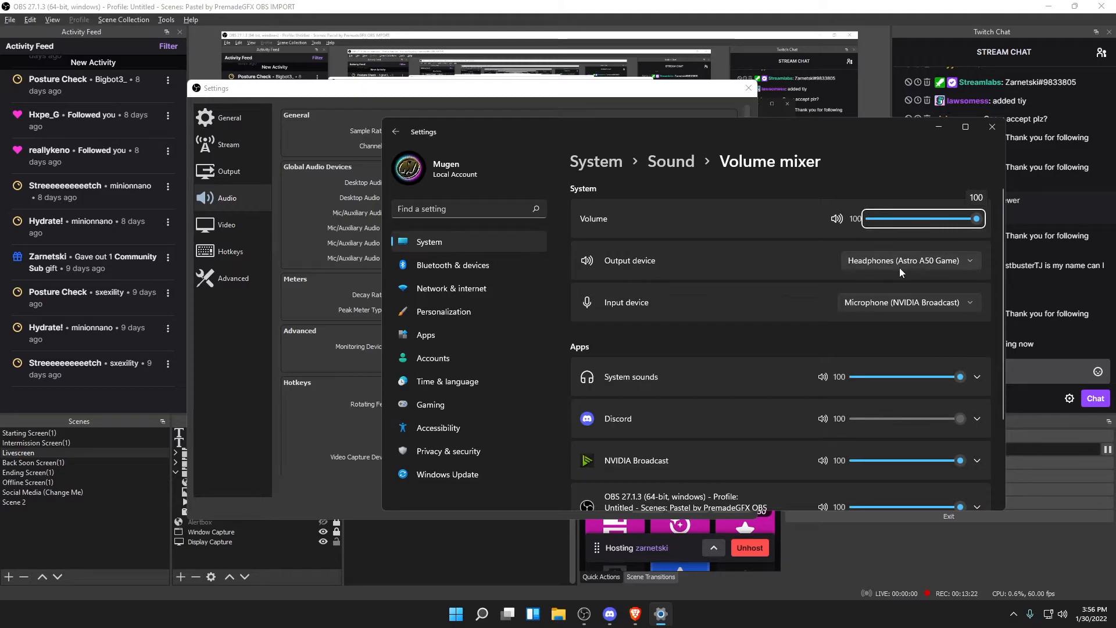
left_click_drag(537, 143, 383, 263)
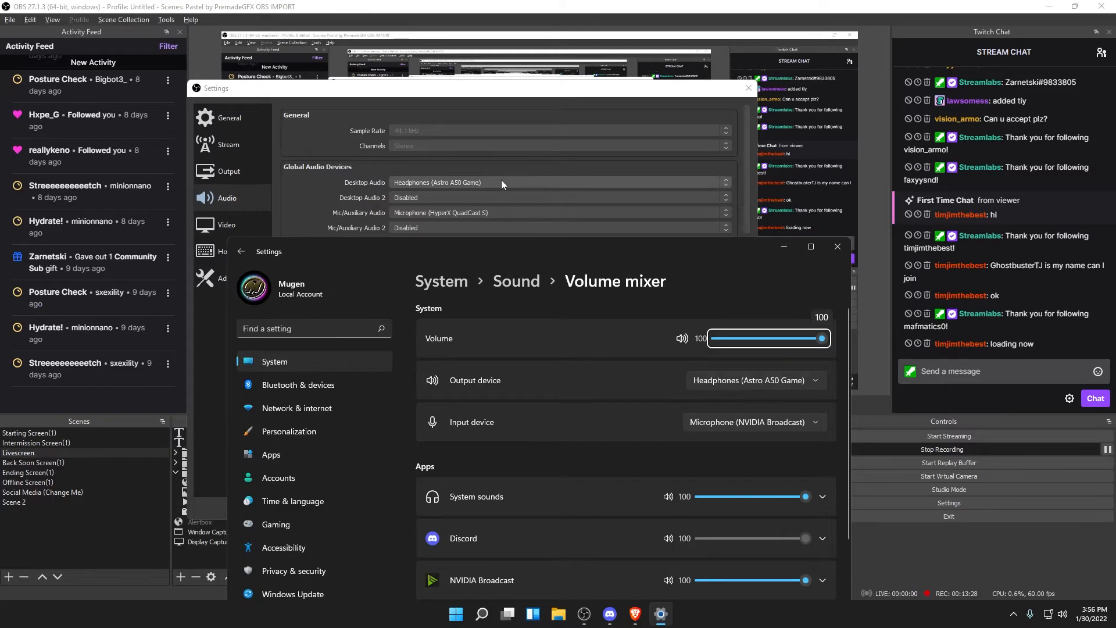
left_click_drag(468, 246, 672, 261)
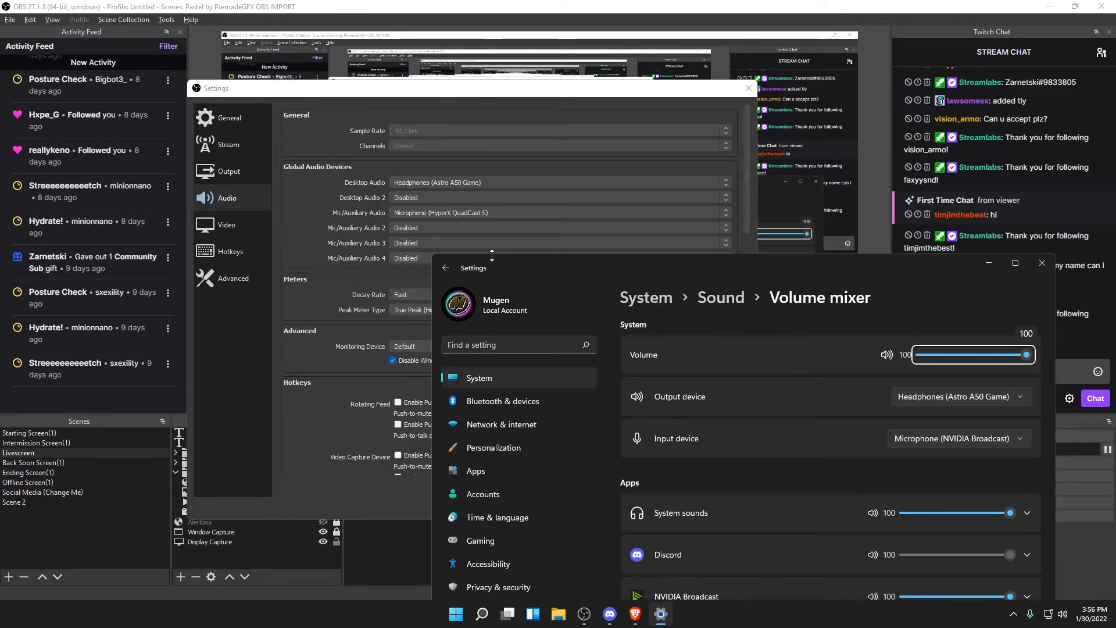
left_click(298, 199)
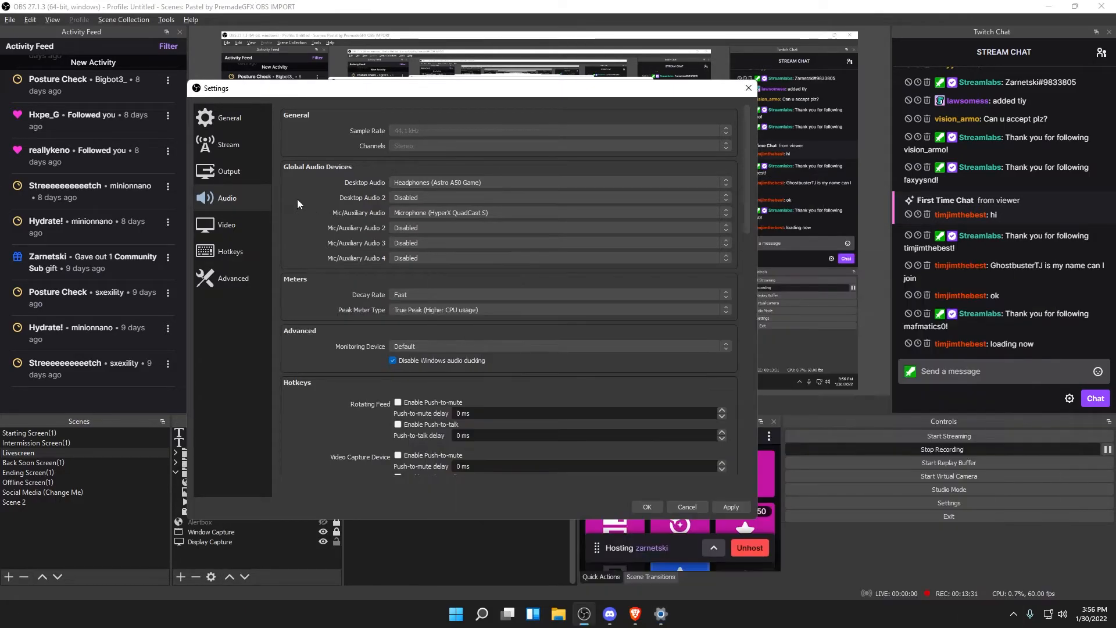
Check the OBS Mic/Auxiliary Audio device and set the Windows volume mixer's input device to Microphone (HyperX QuadCast S)
left_click(452, 214)
left_click(454, 237)
key("alt+Tab")
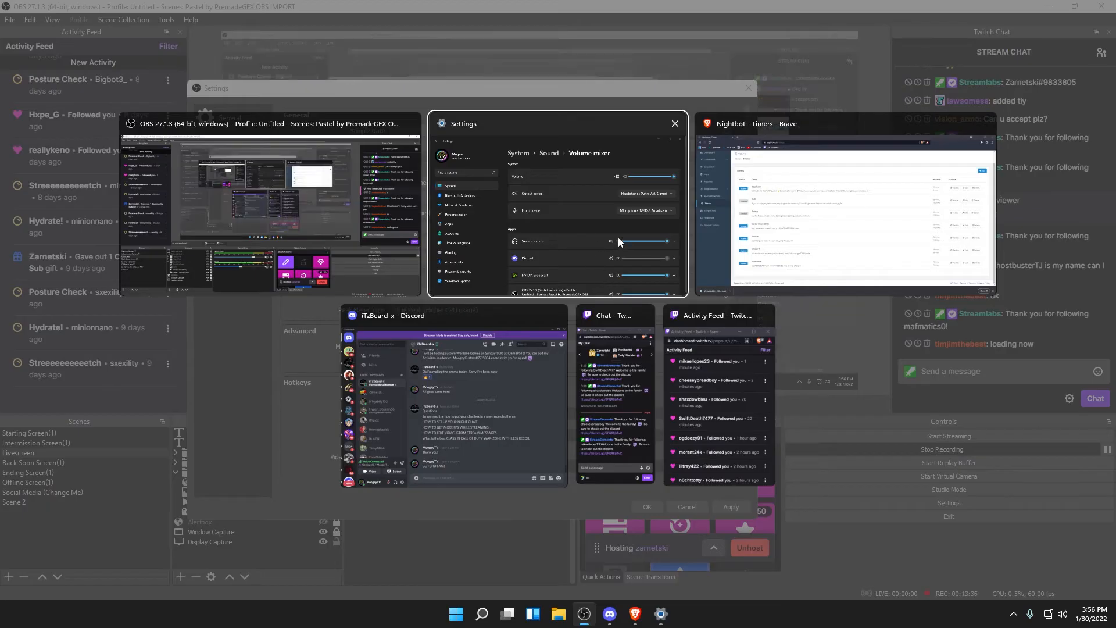
left_click(584, 238)
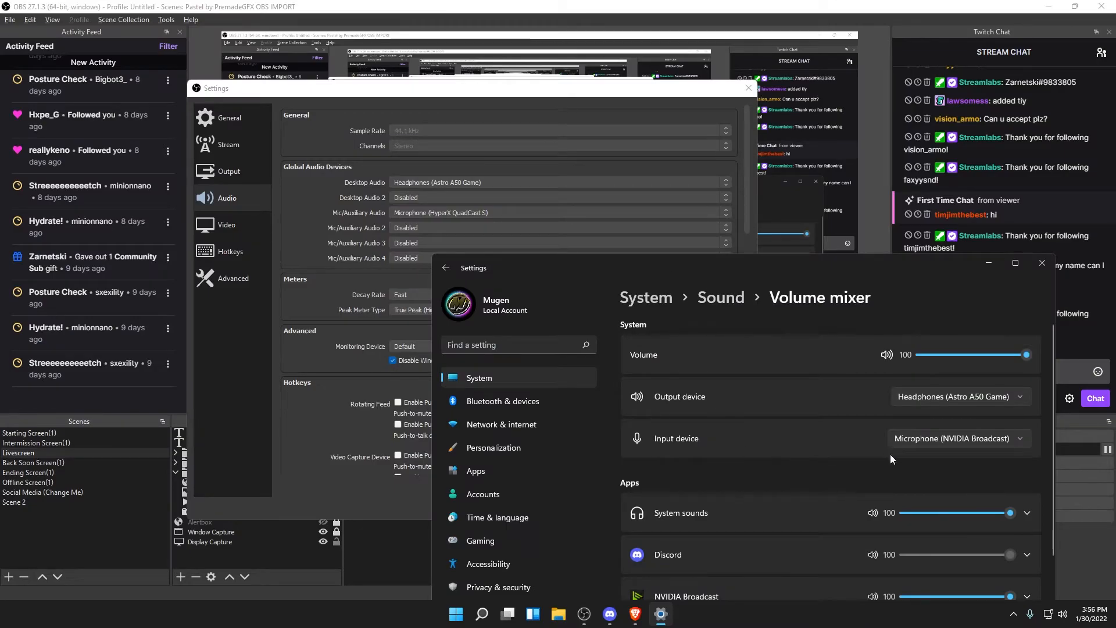
left_click(945, 445)
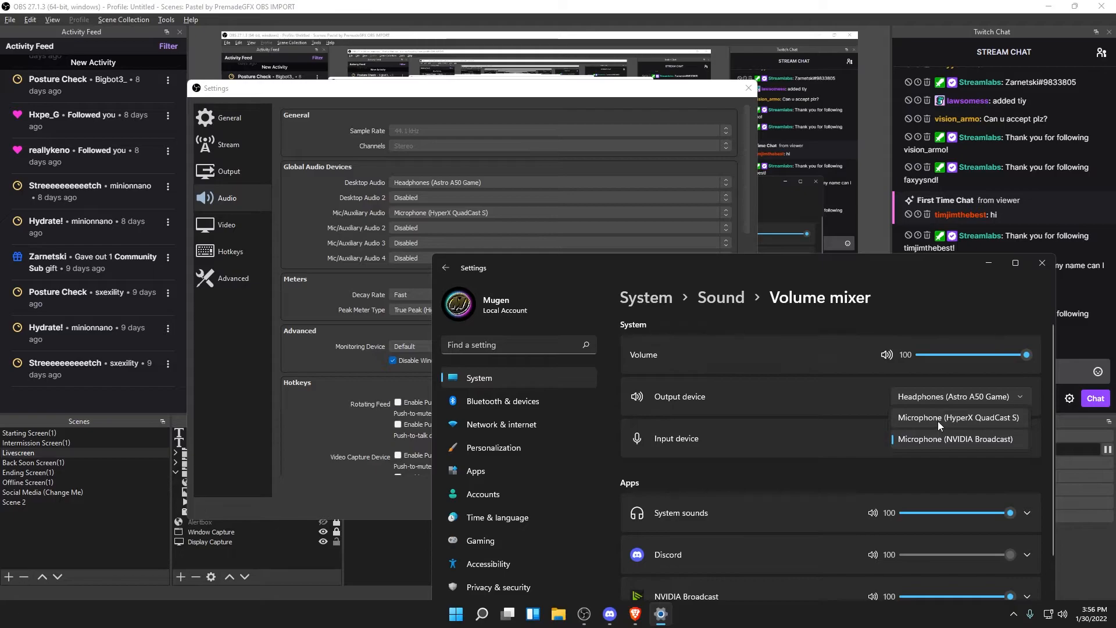
left_click(938, 421)
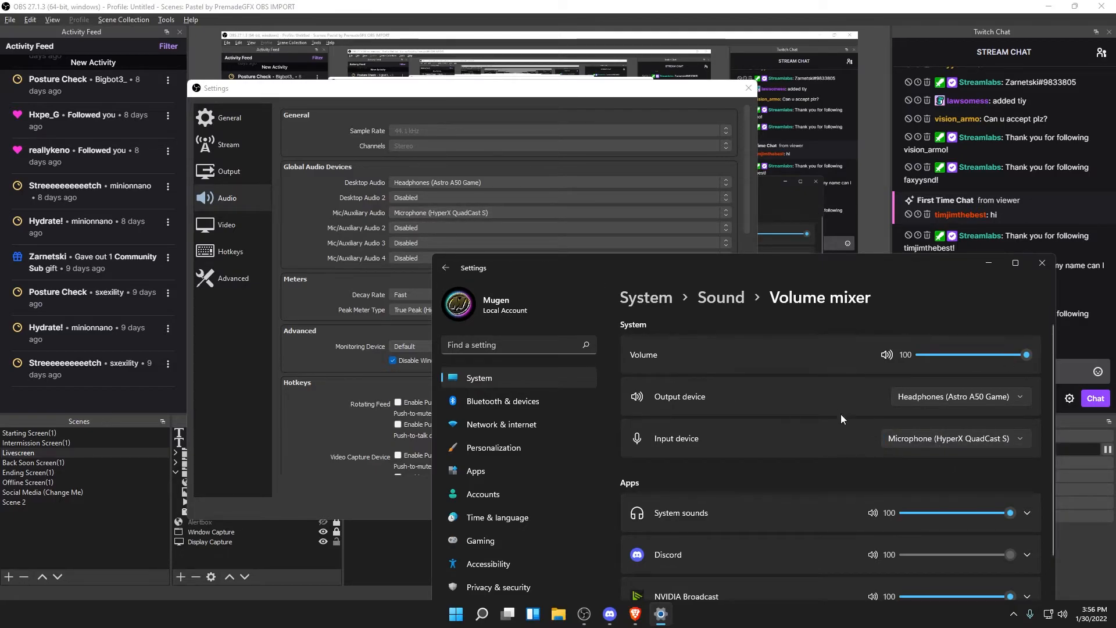
left_click(309, 203)
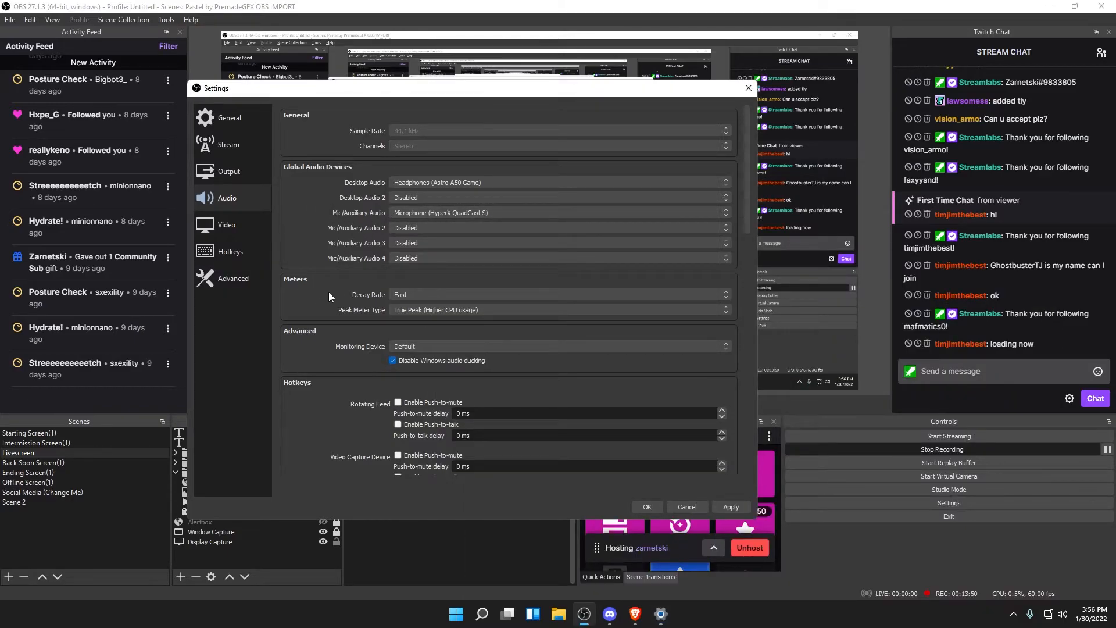
Review the meter, monitoring device and push-to-talk options in the OBS audio settings
scroll(329, 292, "down", 1)
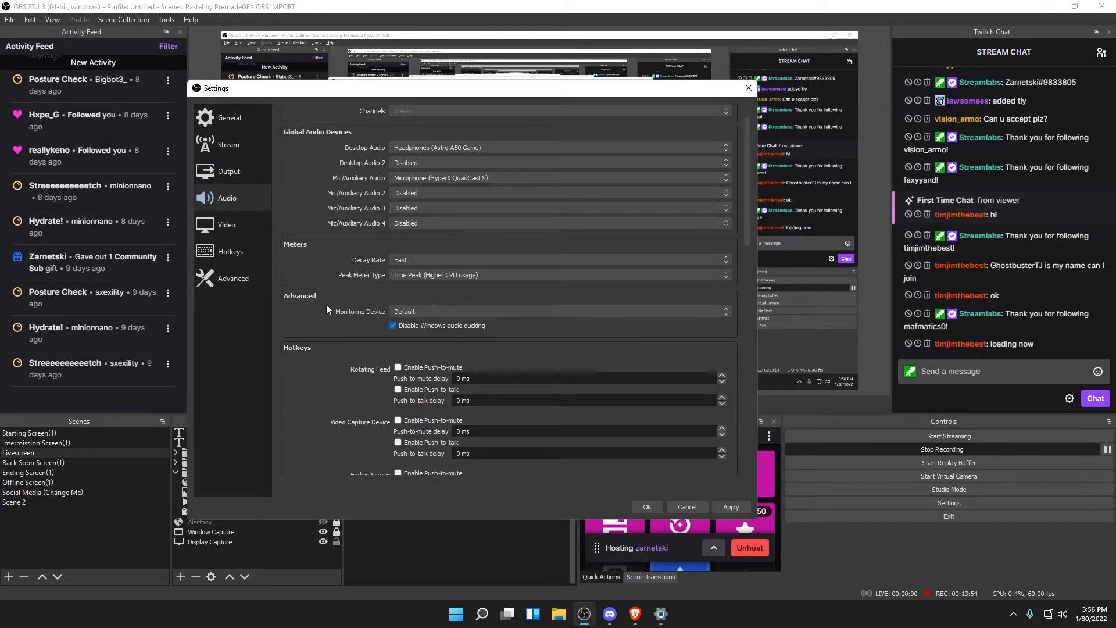
scroll(313, 306, "down", 2)
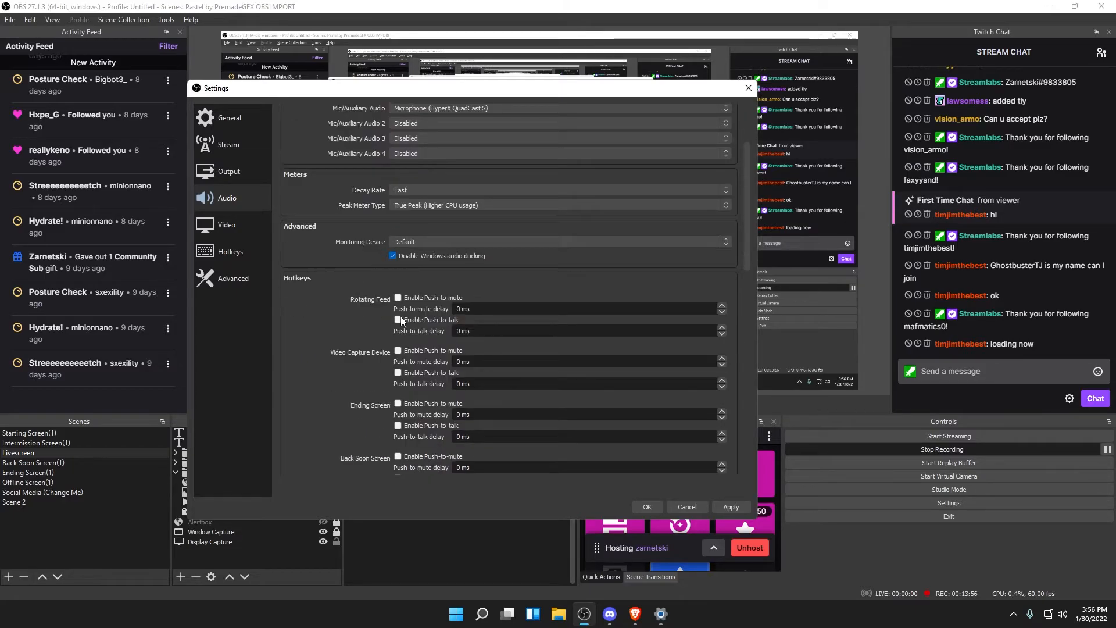
scroll(302, 268, "up", 3)
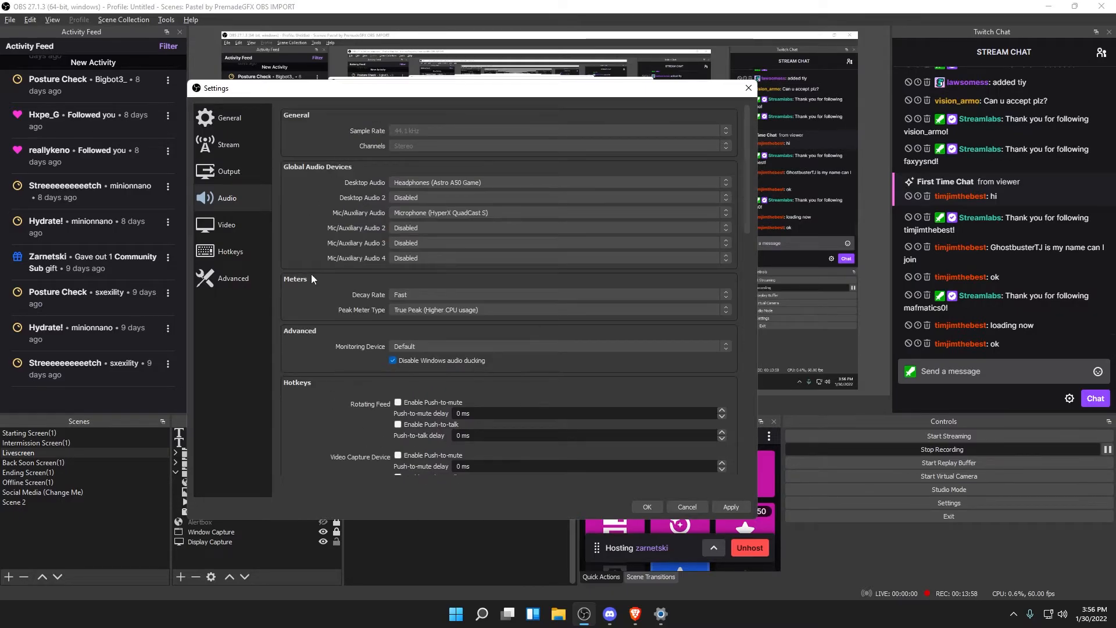
Compare the video base and output resolutions, downscale filter and FPS with the streaming output's rescale and bitrate settings
left_click(240, 232)
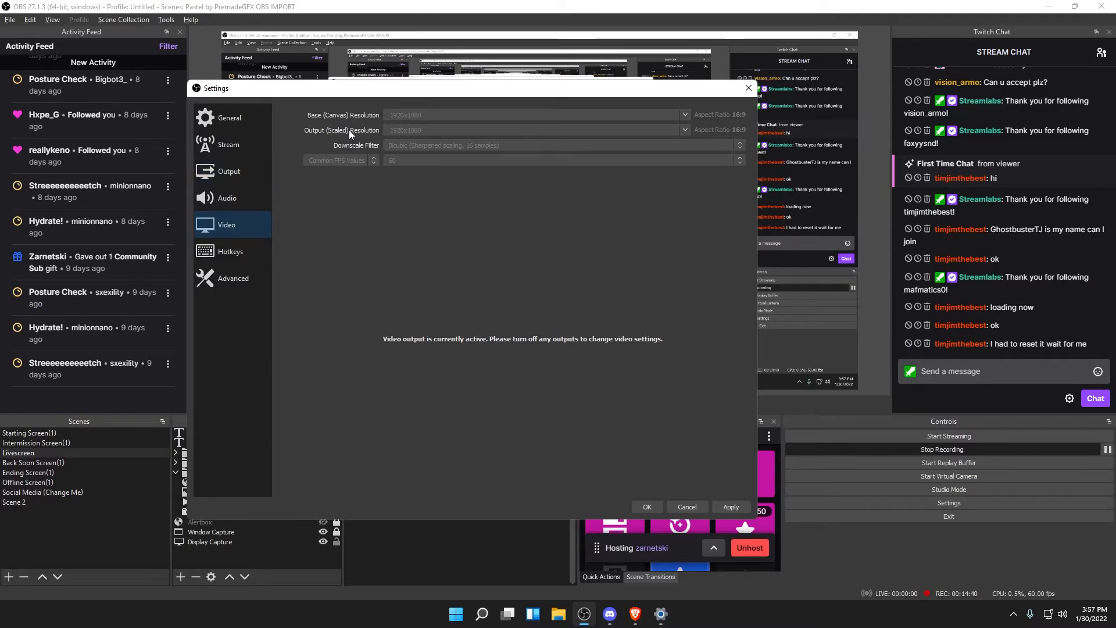
left_click(236, 173)
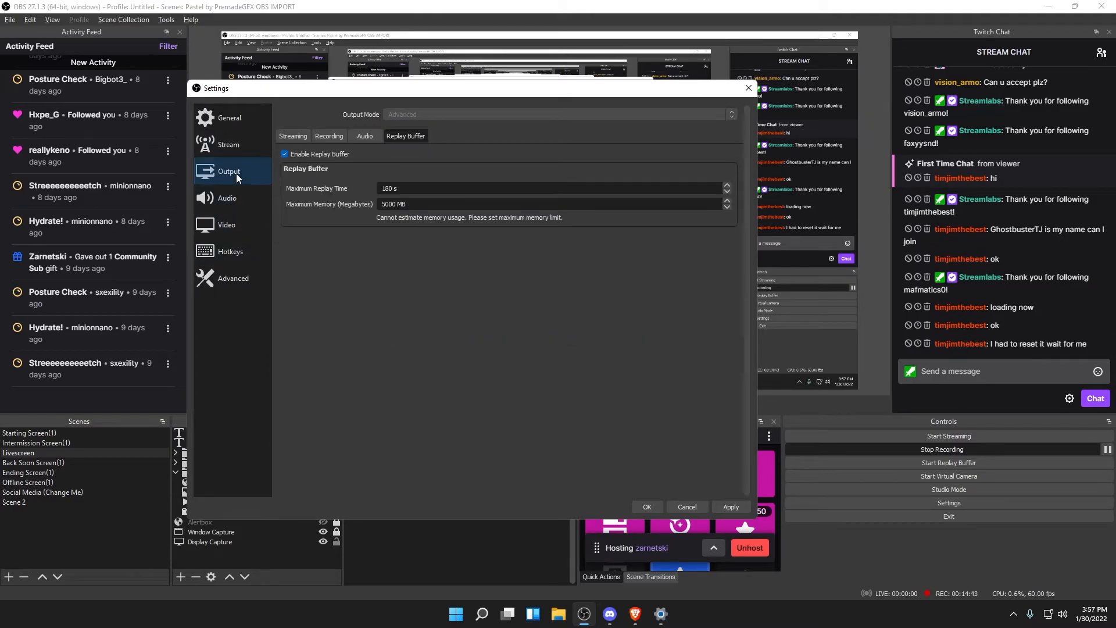
left_click(294, 137)
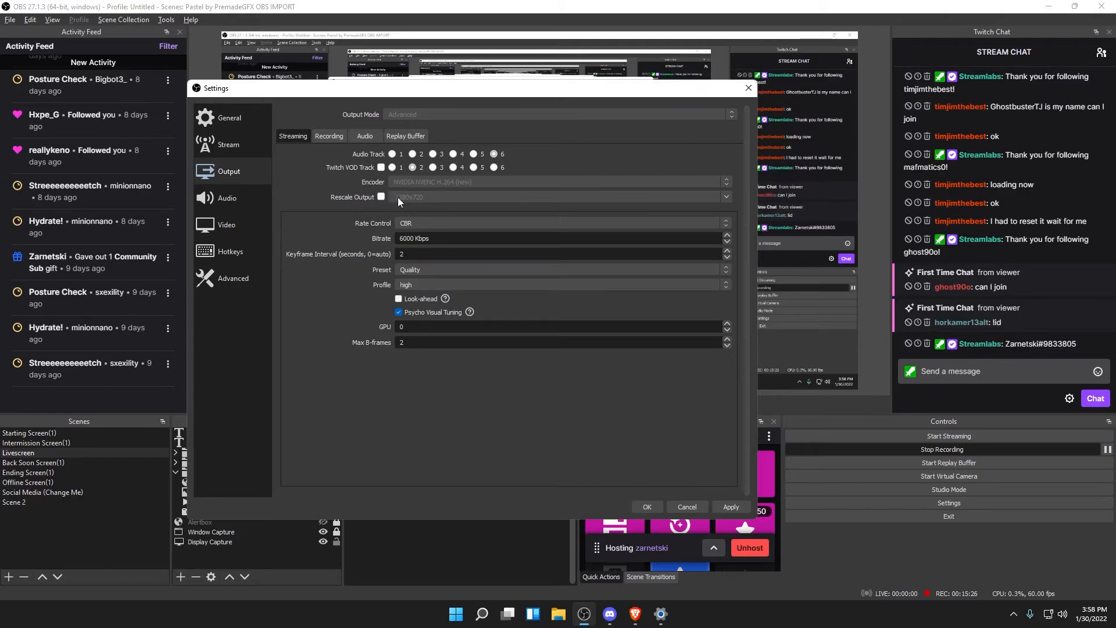
left_click(243, 225)
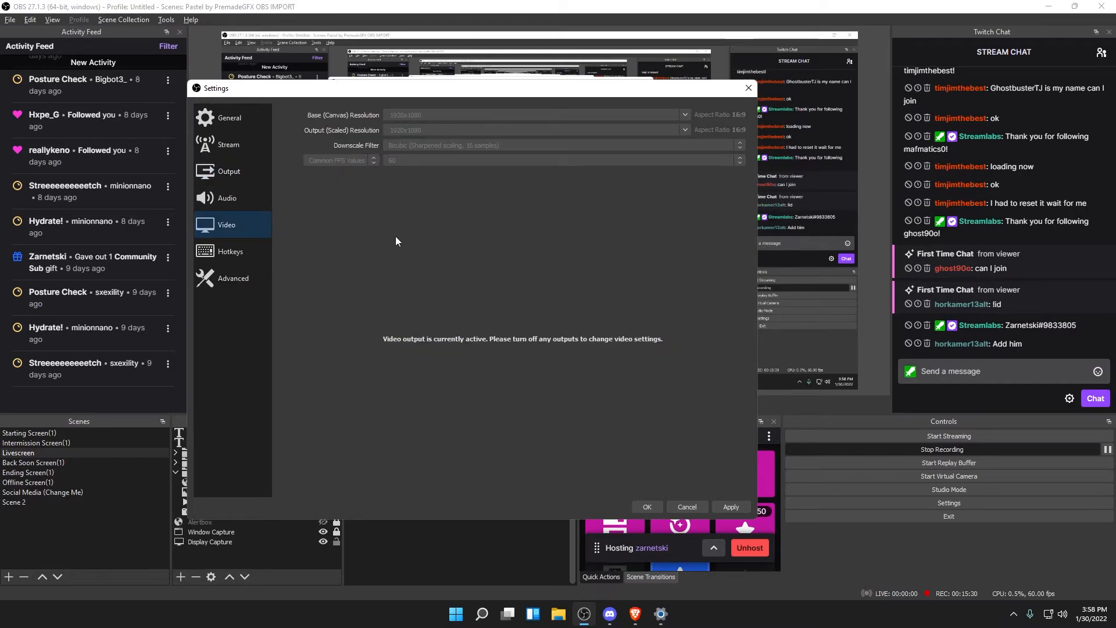
left_click(234, 174)
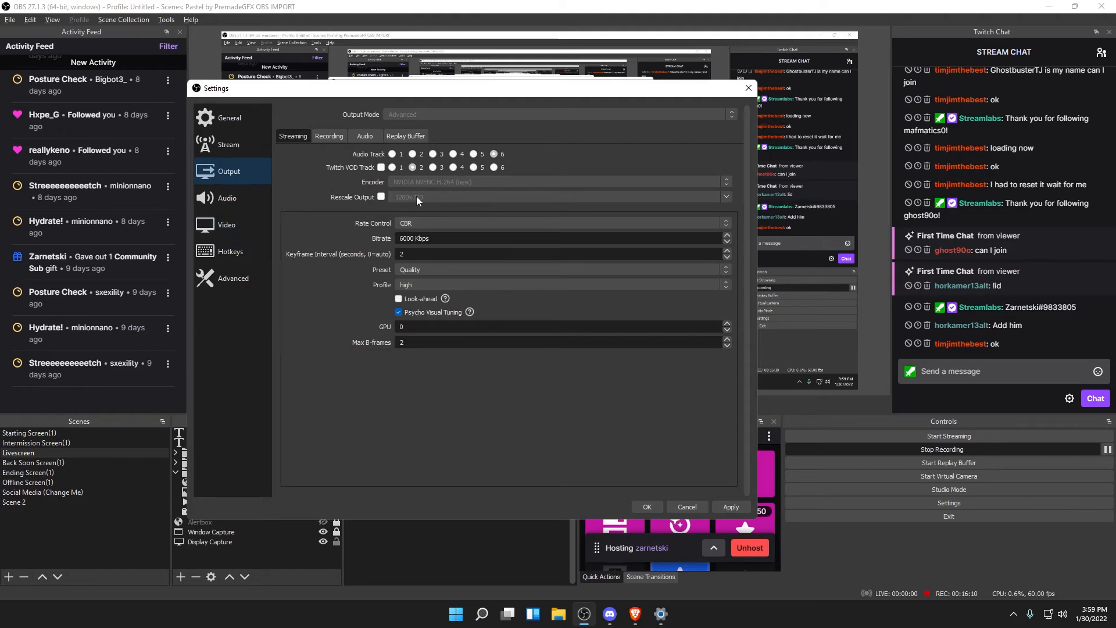
left_click(233, 234)
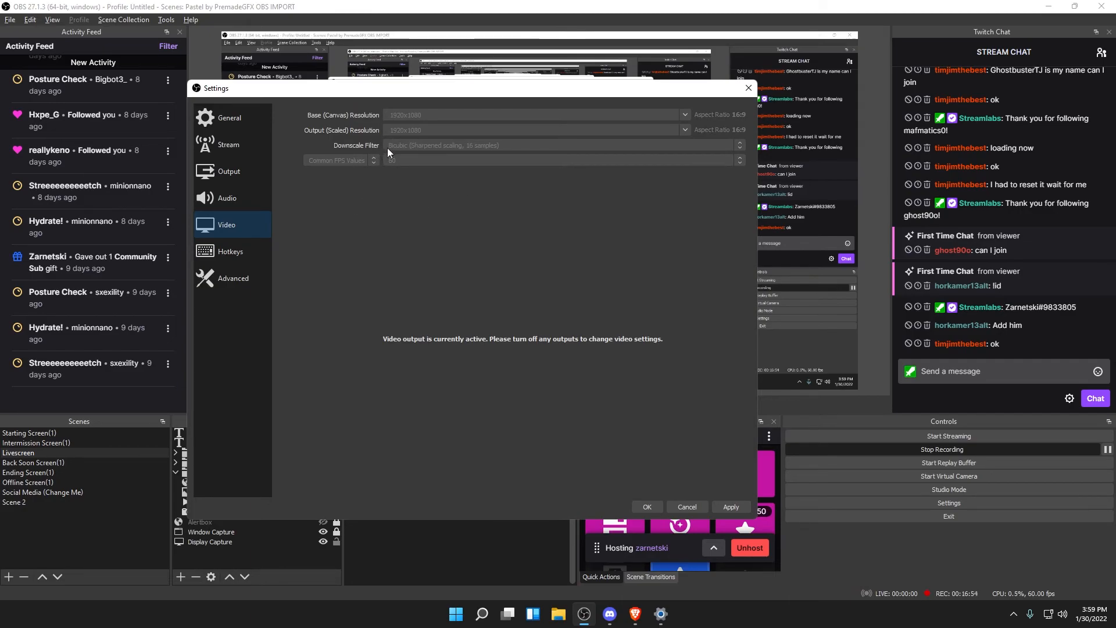
Look through the process priority options in the advanced settings without picking one
left_click(255, 283)
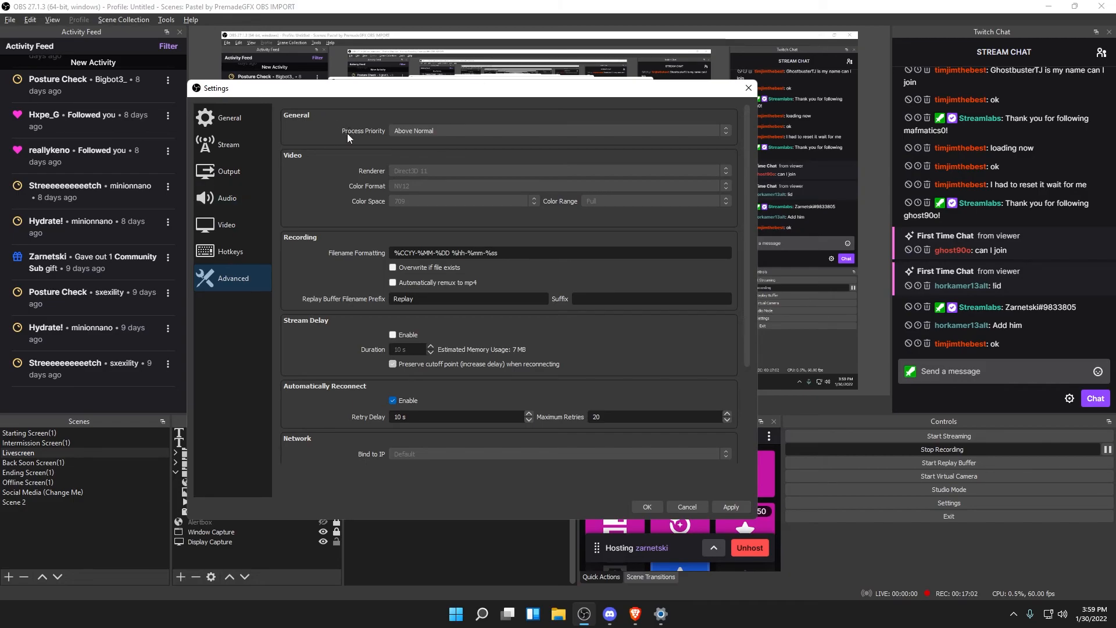
left_click(422, 132)
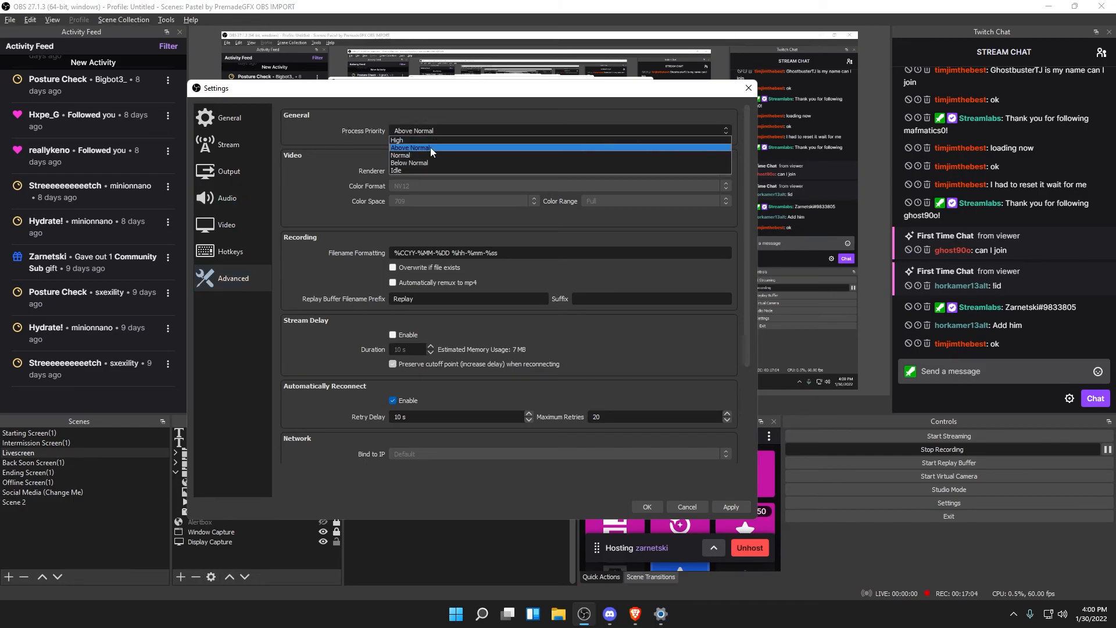
left_click(362, 131)
left_click(420, 135)
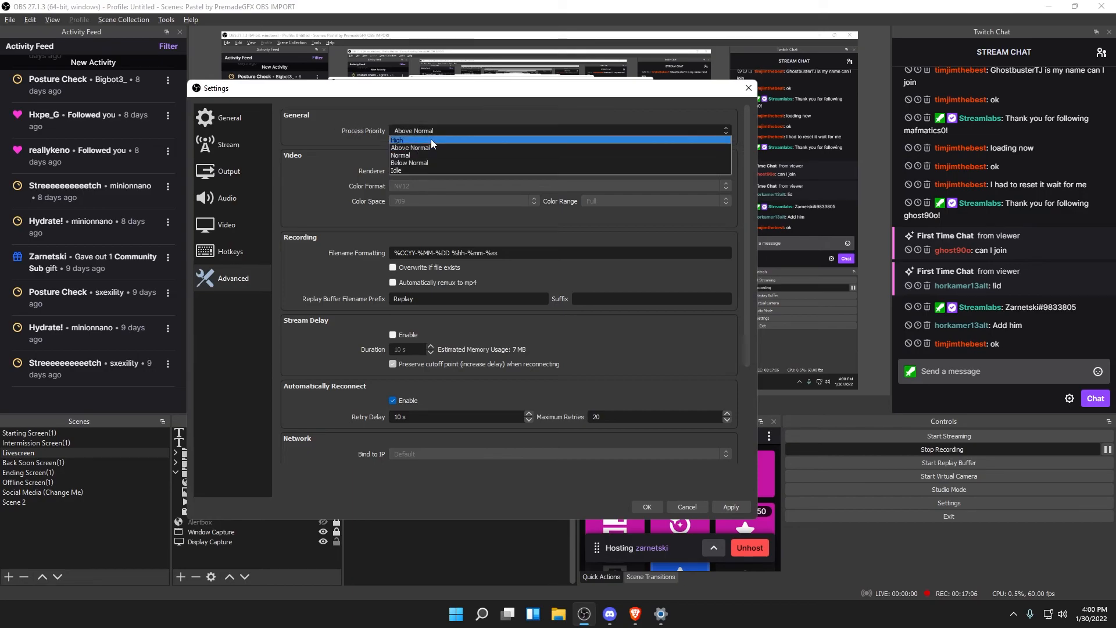
left_click(321, 118)
left_click(416, 129)
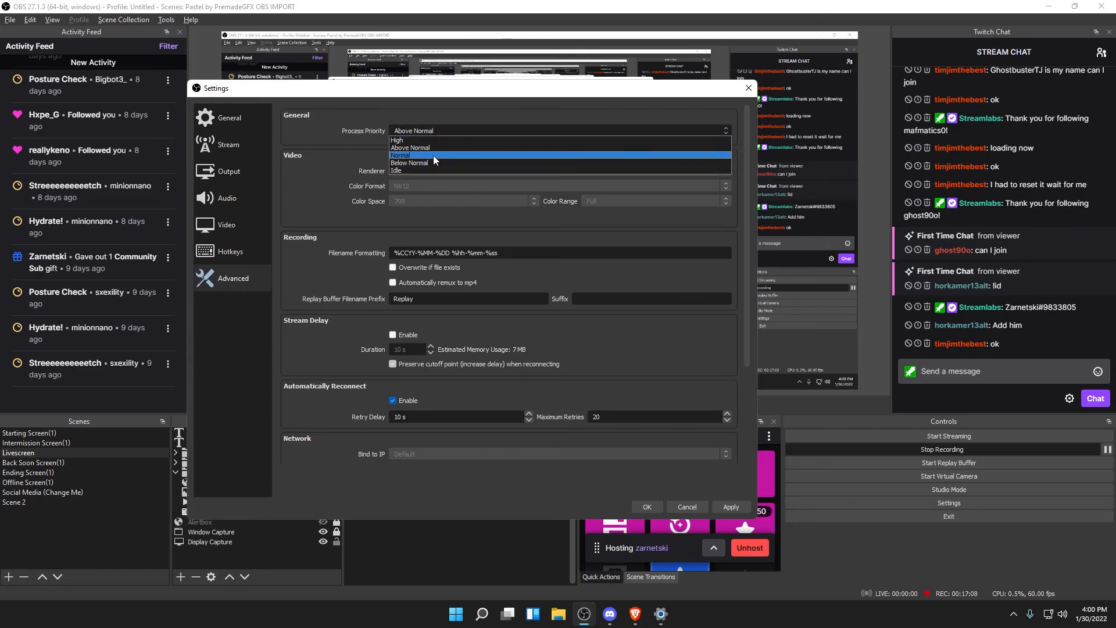
left_click(362, 132)
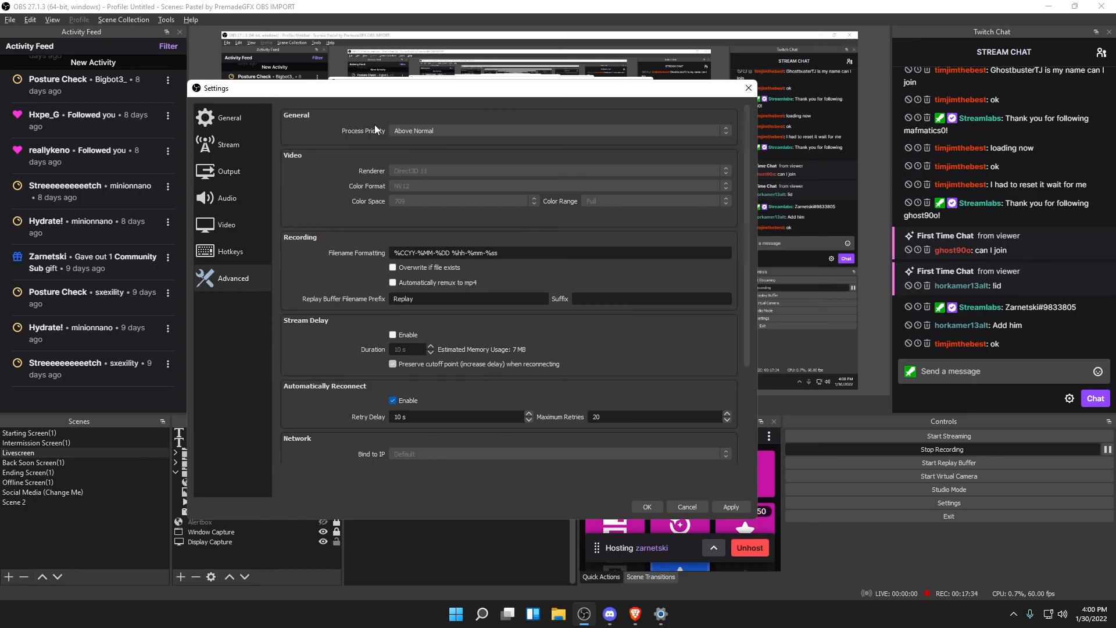
Choose Above Normal as the process priority, check the remaining advanced options, and save the settings
left_click(419, 130)
left_click(403, 148)
scroll(311, 400, "down", 3)
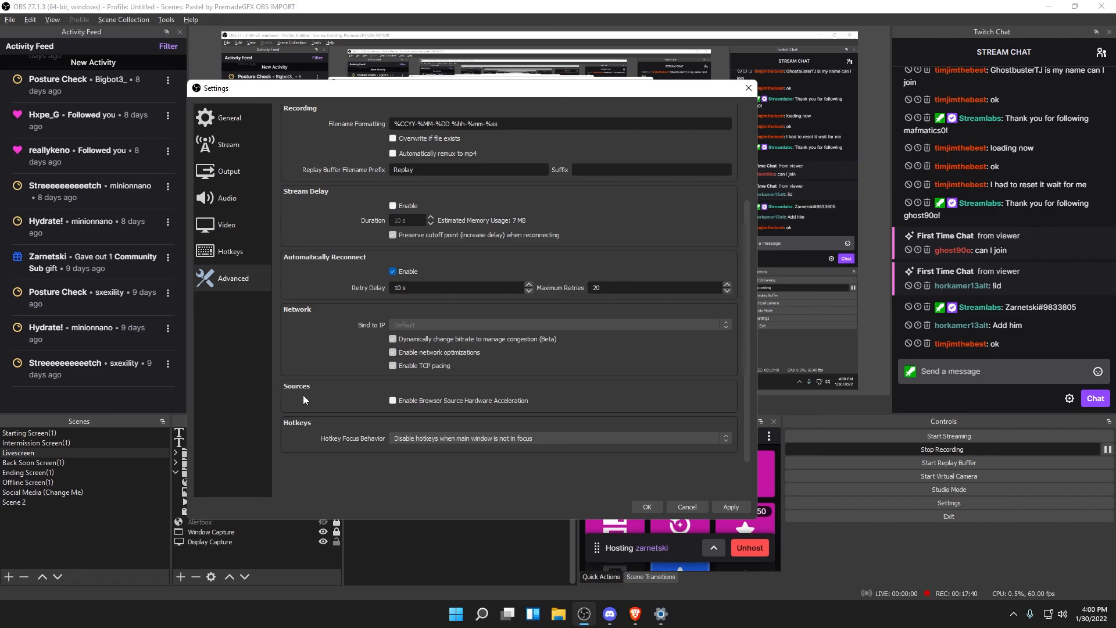
scroll(314, 366, "up", 3)
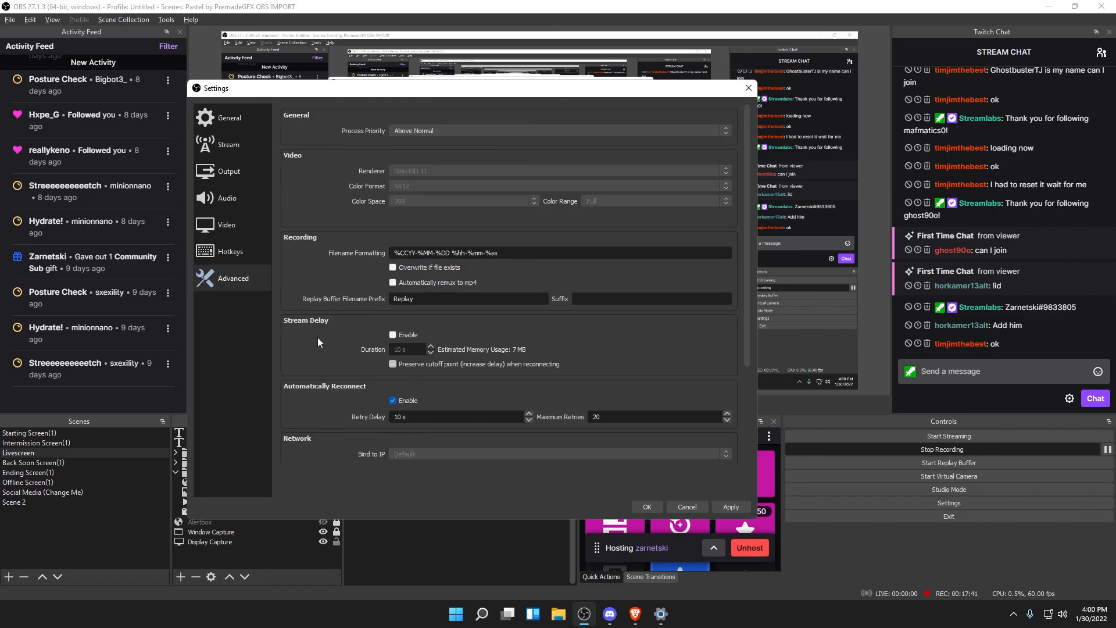
left_click(657, 508)
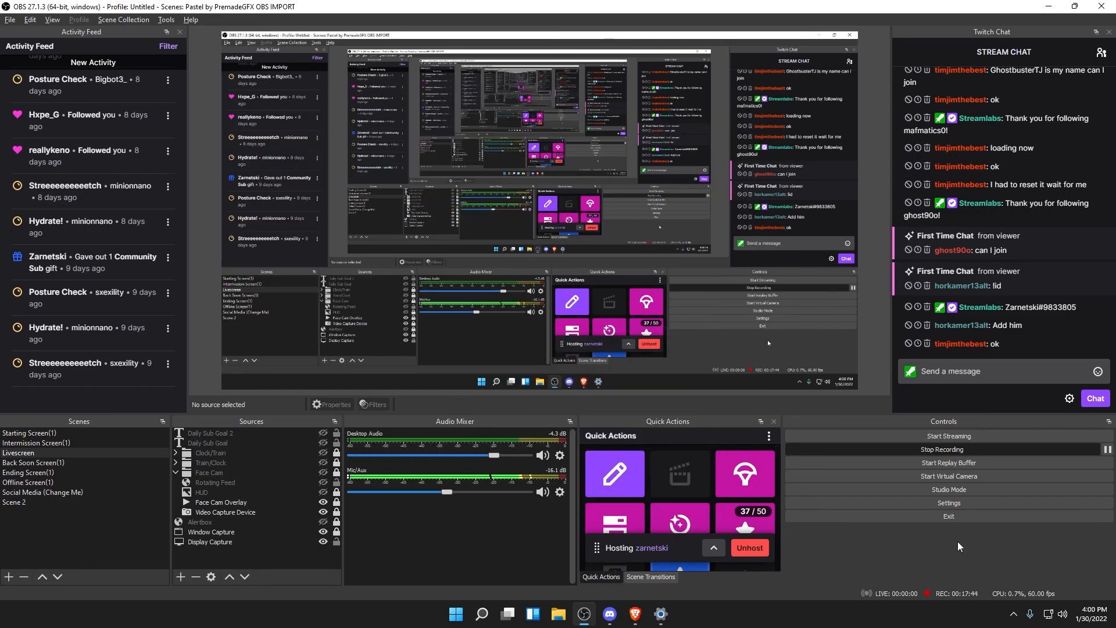